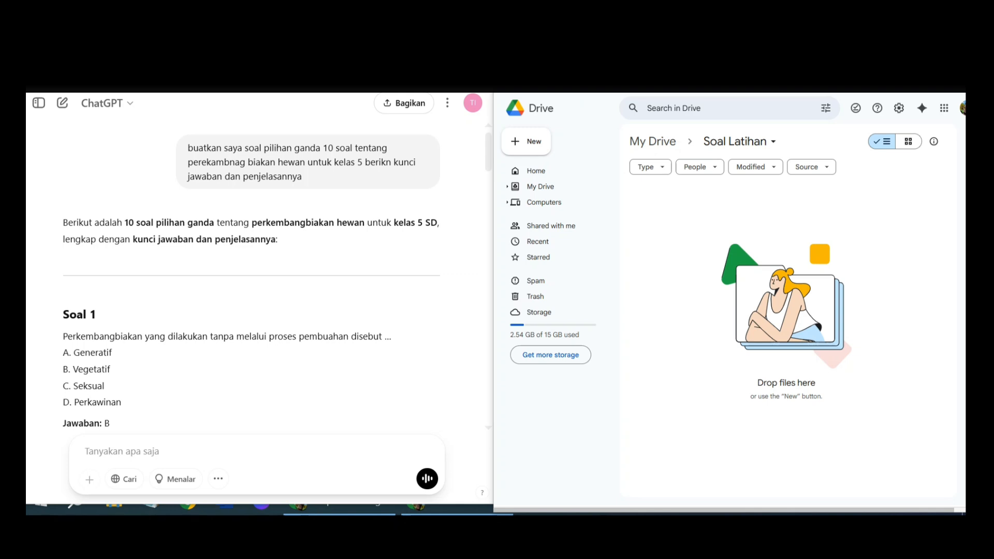
Step: Create a new blank Google Forms quiz in the Soal Latihan folder
right_click(692, 217)
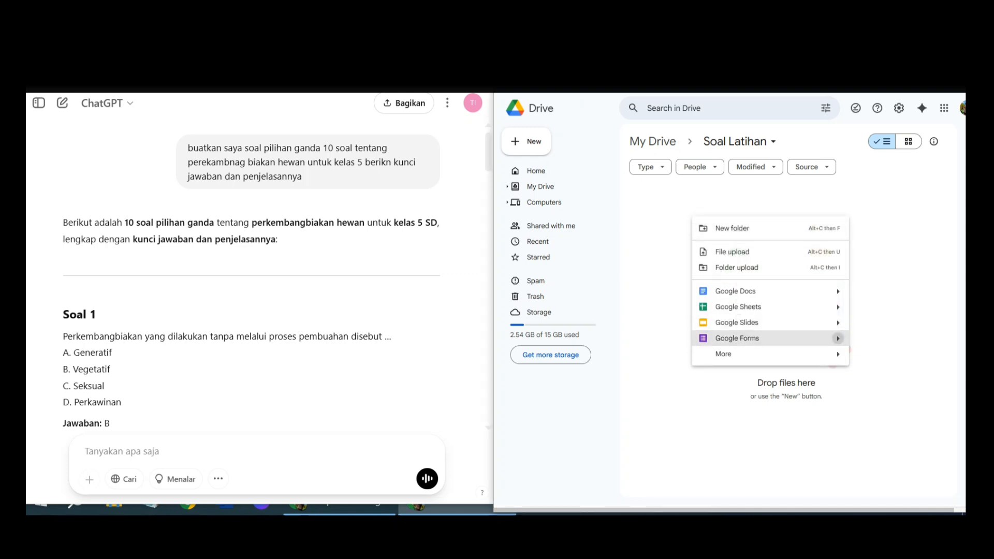
mouse_move(838, 338)
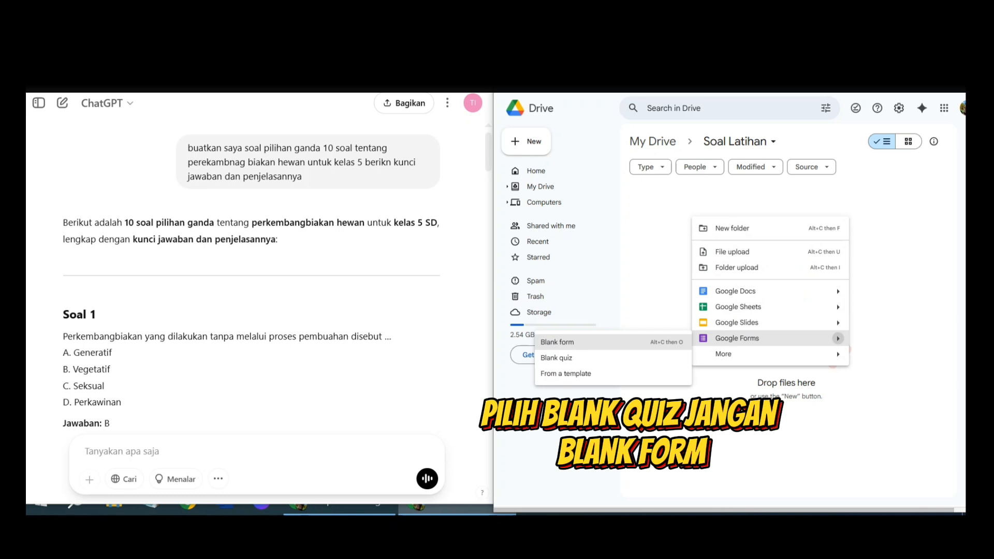
click(557, 358)
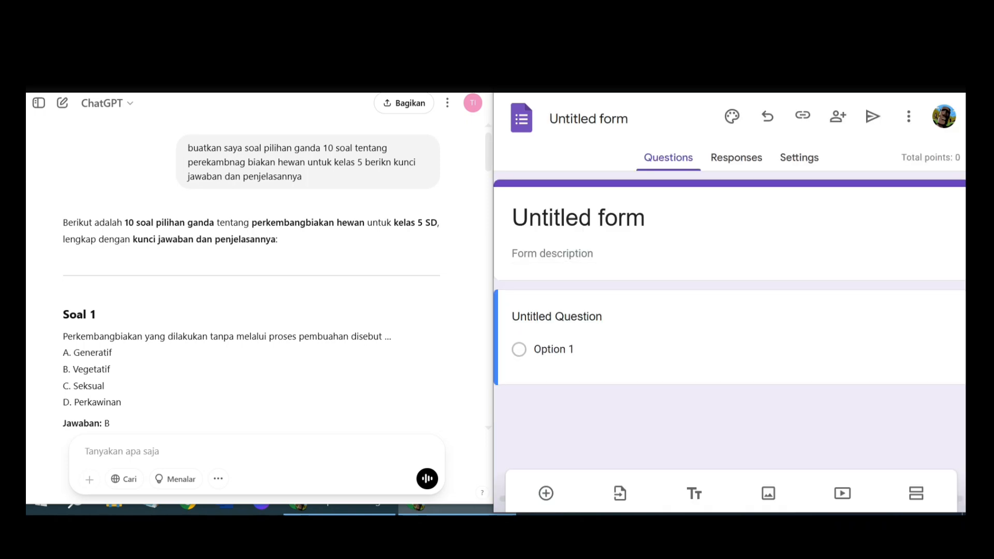
key(ctrl+minus)
key(ctrl+minus)
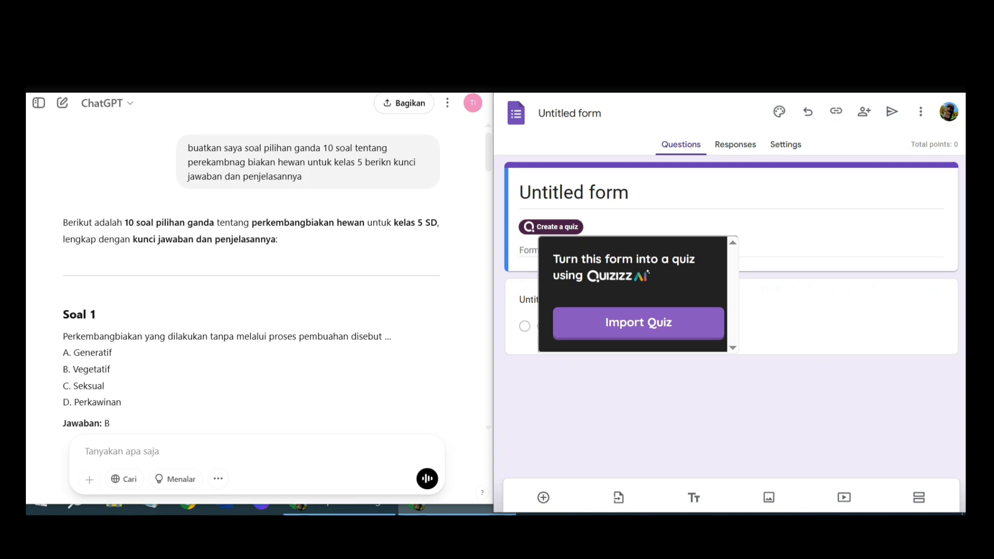
Step: Replace the form's title with "IPAS perkembang biakan hewan"
click(629, 192)
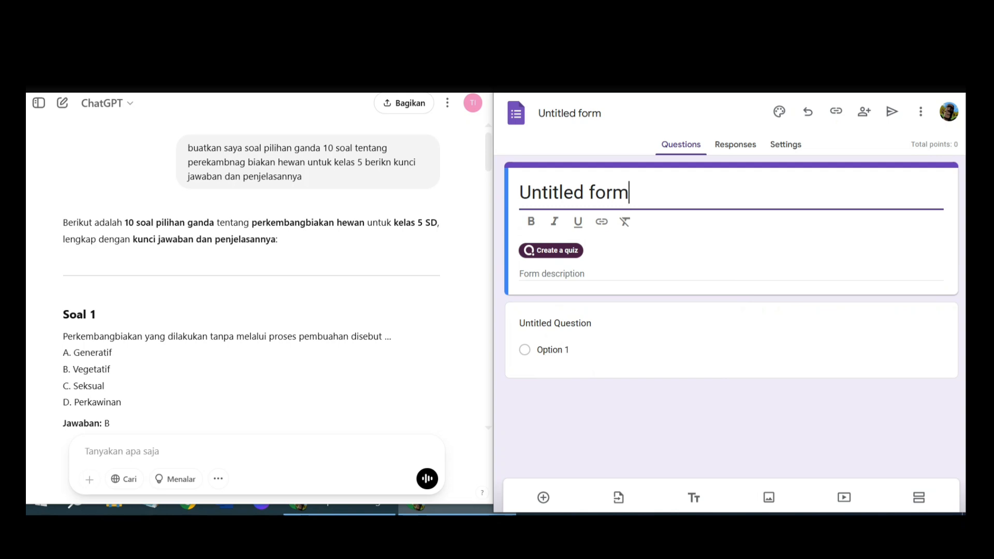
drag(630, 195, 562, 218)
drag(613, 193, 546, 193)
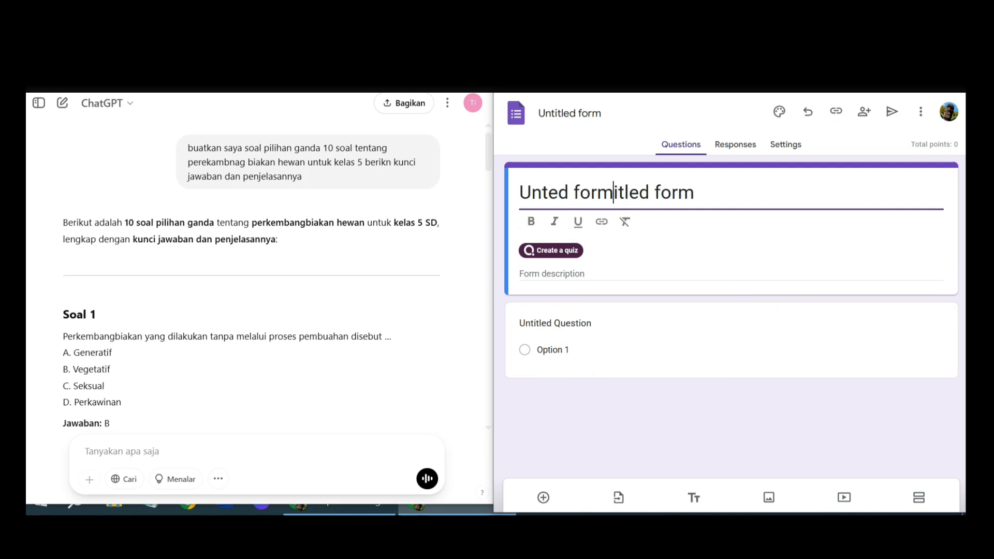
key(ctrl+a)
text(I)
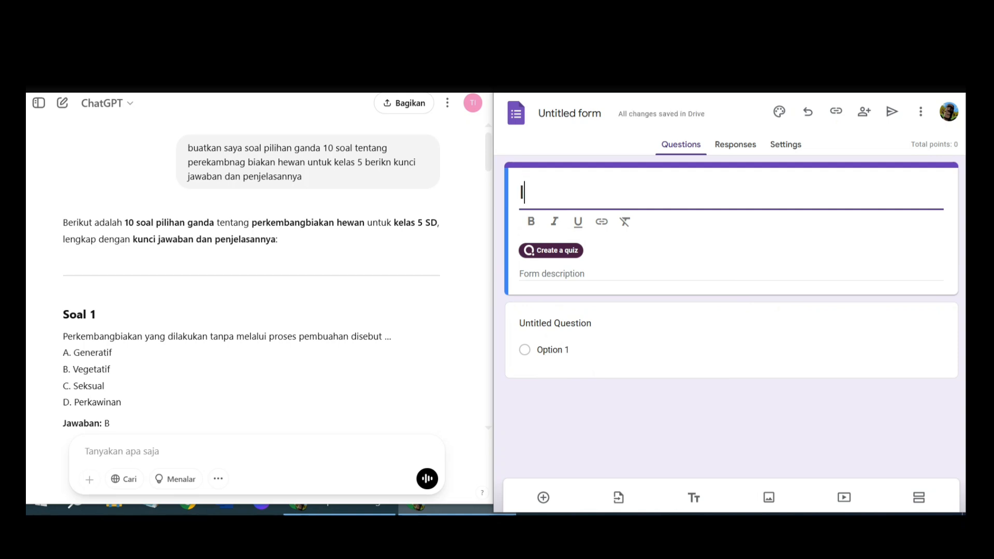
text(PAS)
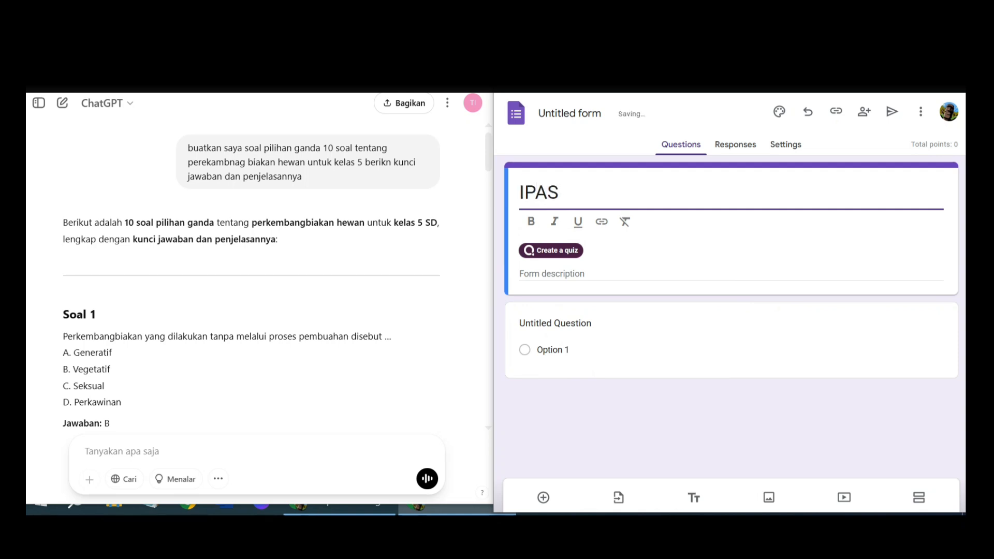
text( perkembang)
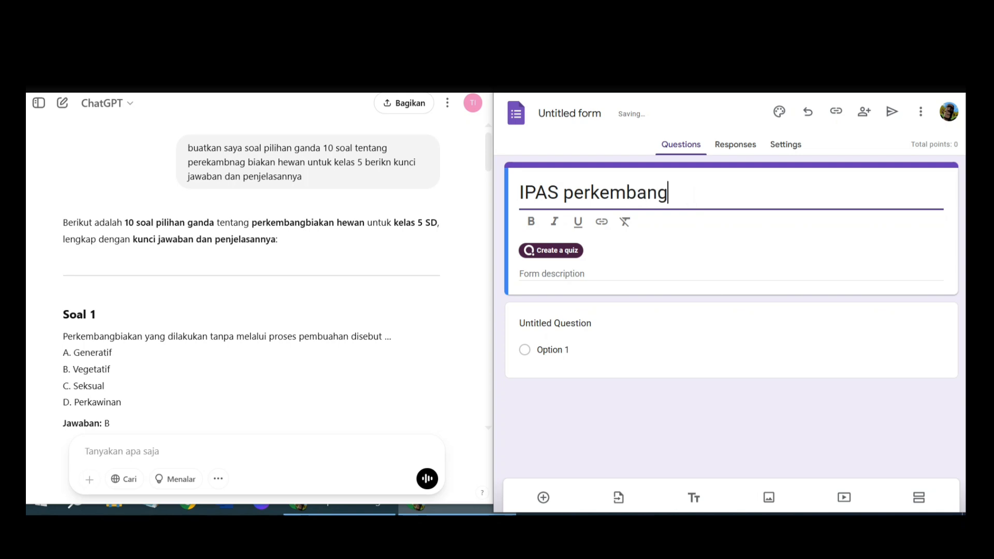
text( biakan hewan)
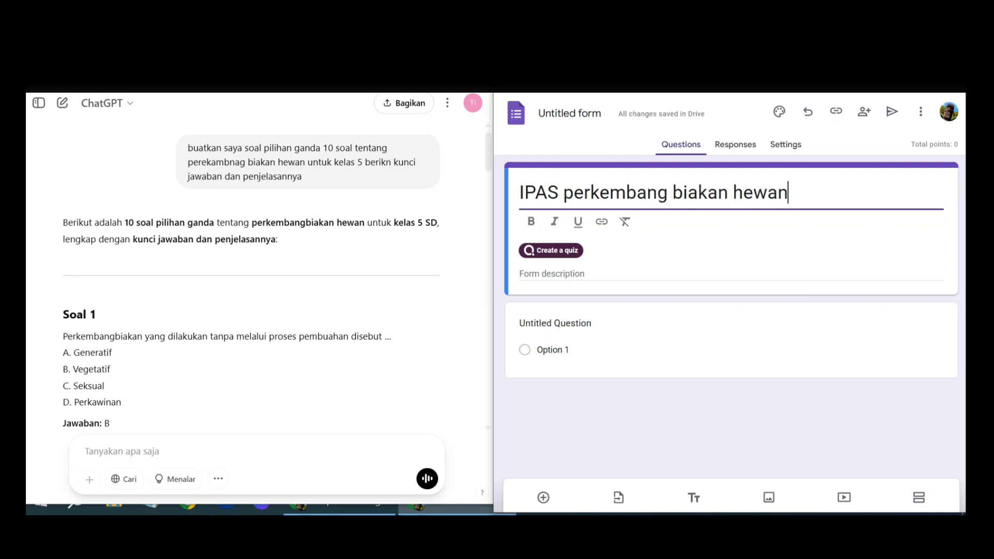
Step: Enter "materi latihan perkembangbiakan hewan." as the form description
click(577, 273)
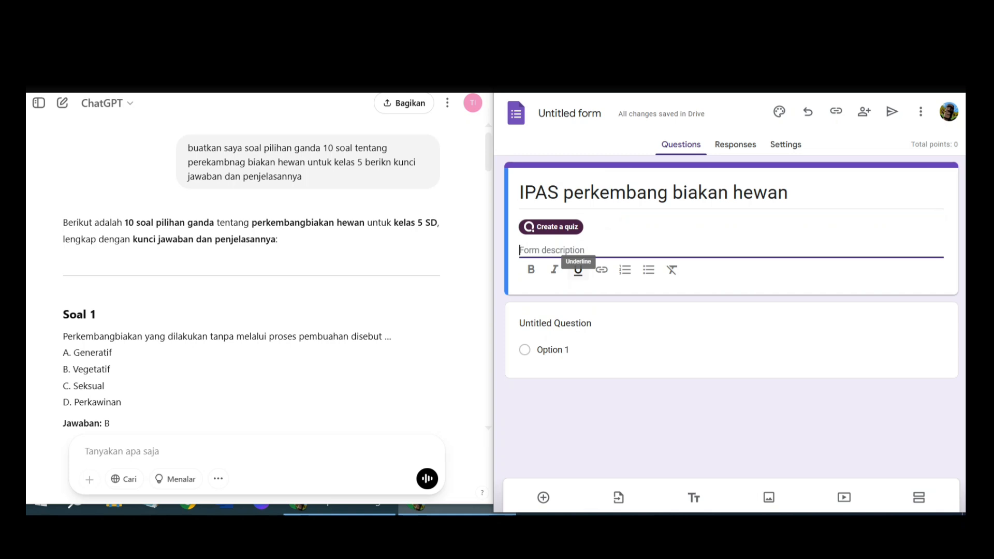
text(materi latihan perkembangbia)
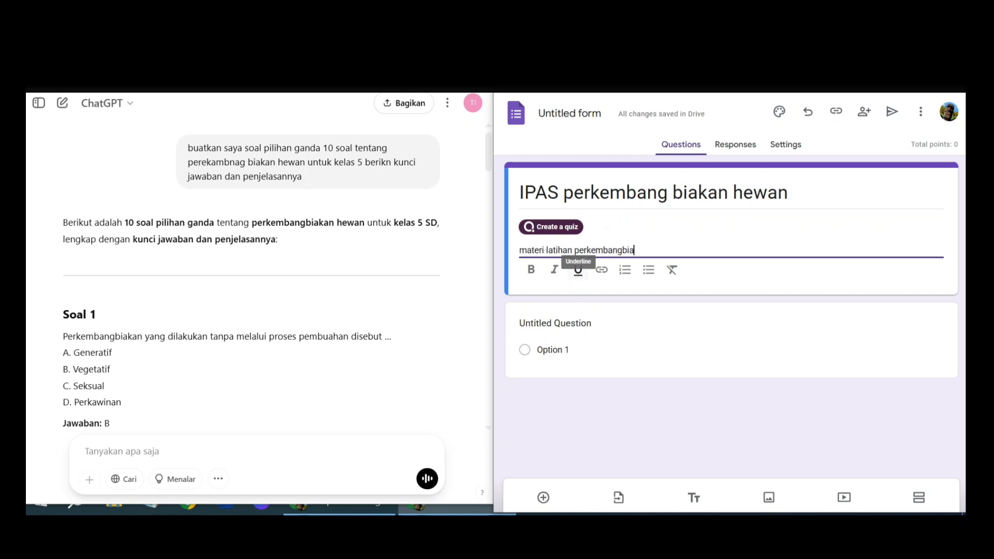
text(kan hewan.)
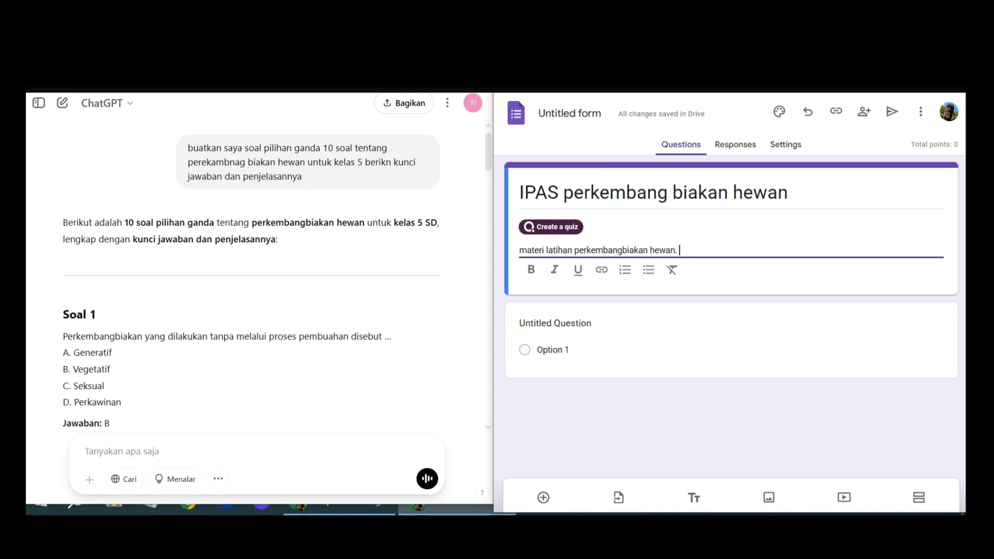
Step: Copy the Soal 1 question text and its options A to D from ChatGPT into the untitled question's answer options
drag(188, 148, 306, 176)
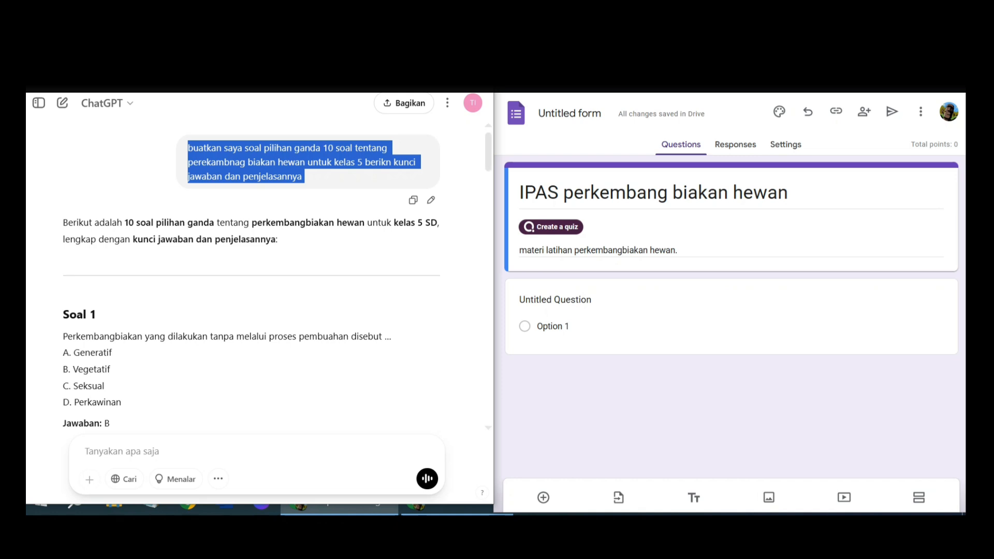
drag(122, 403, 63, 337)
key(ctrl+c)
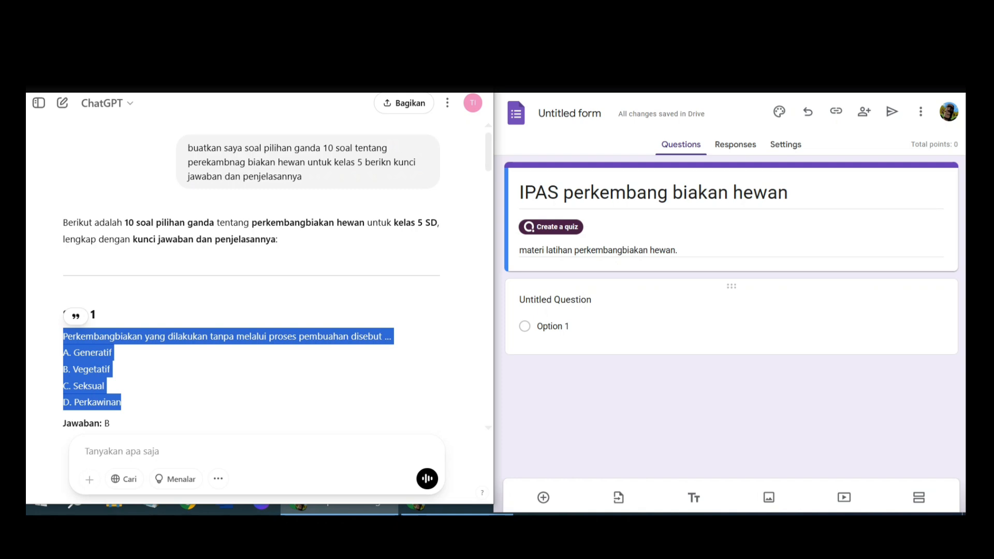
click(553, 326)
key(ctrl+v)
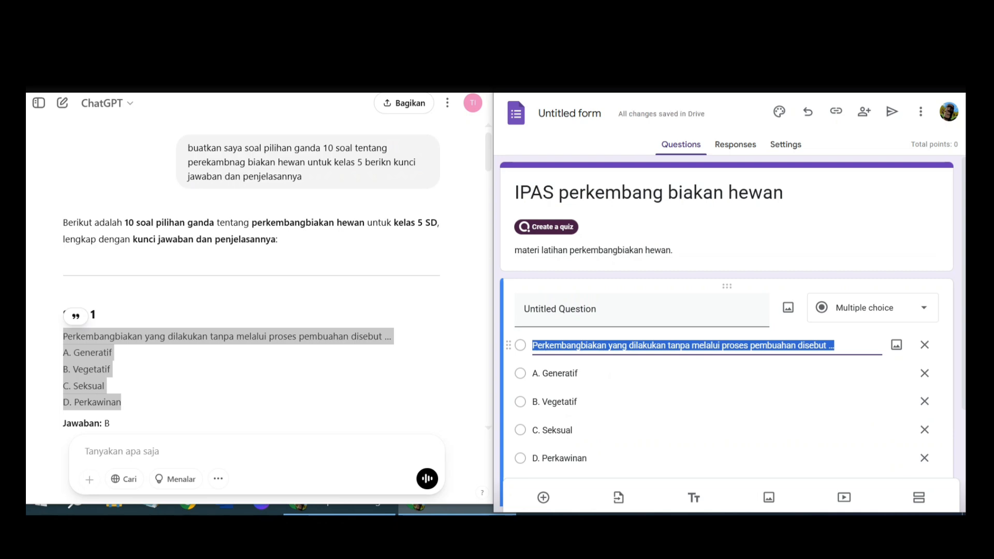
Step: Move the pasted question sentence from the first option into the question title and remove the leftover "Option 1"
key(ctrl+x)
click(610, 309)
key(ctrl+v)
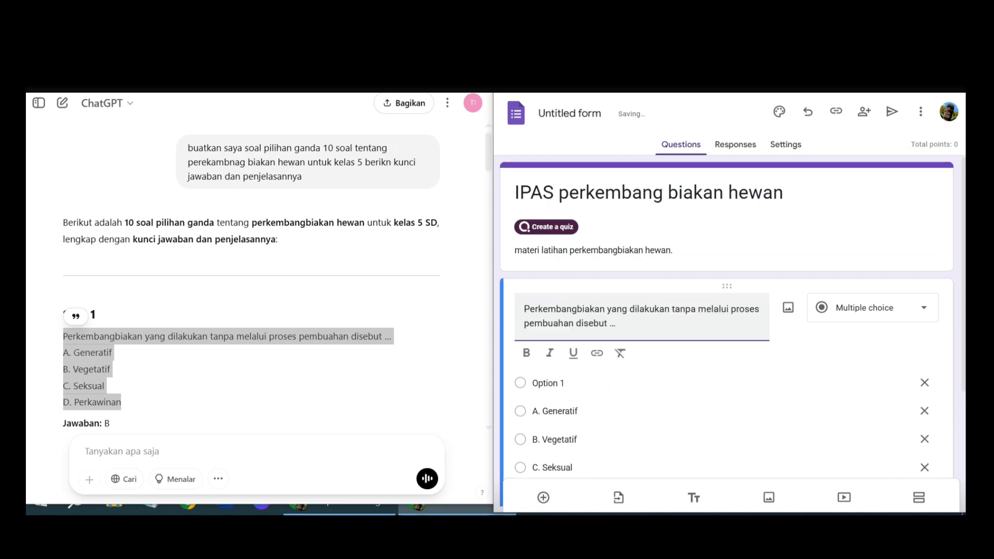
click(924, 382)
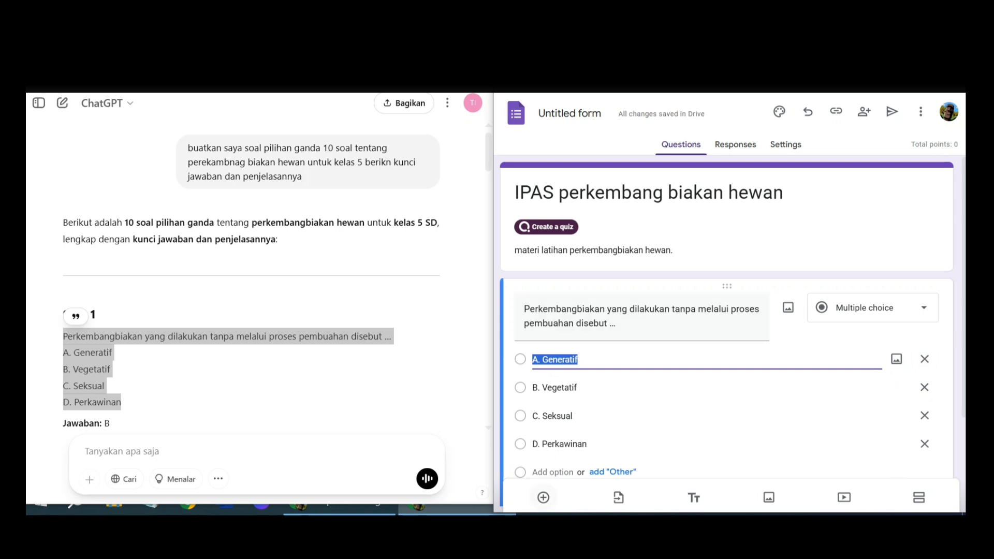
Step: Add a required short-answer question titled "nama siswa" above the multiple-choice question
click(543, 497)
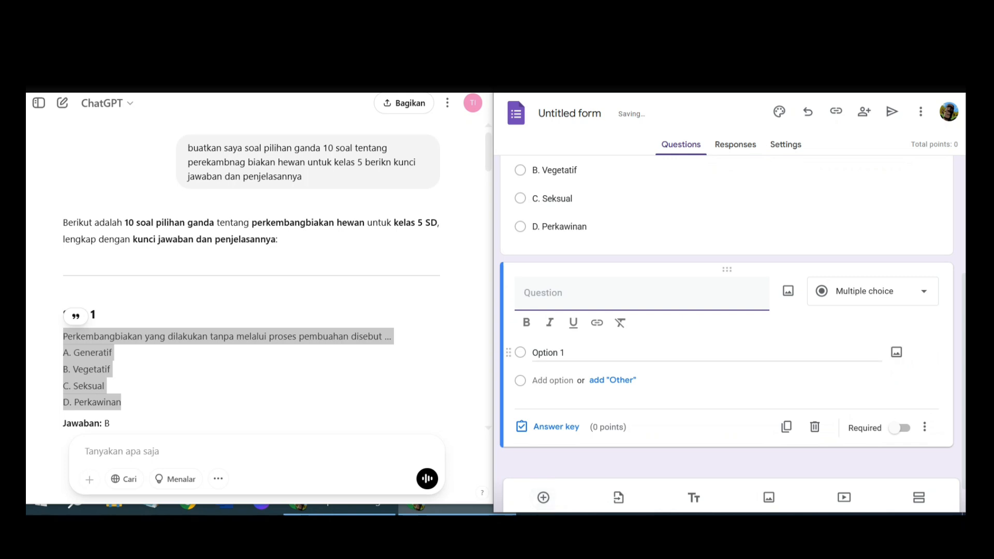
drag(727, 269, 727, 248)
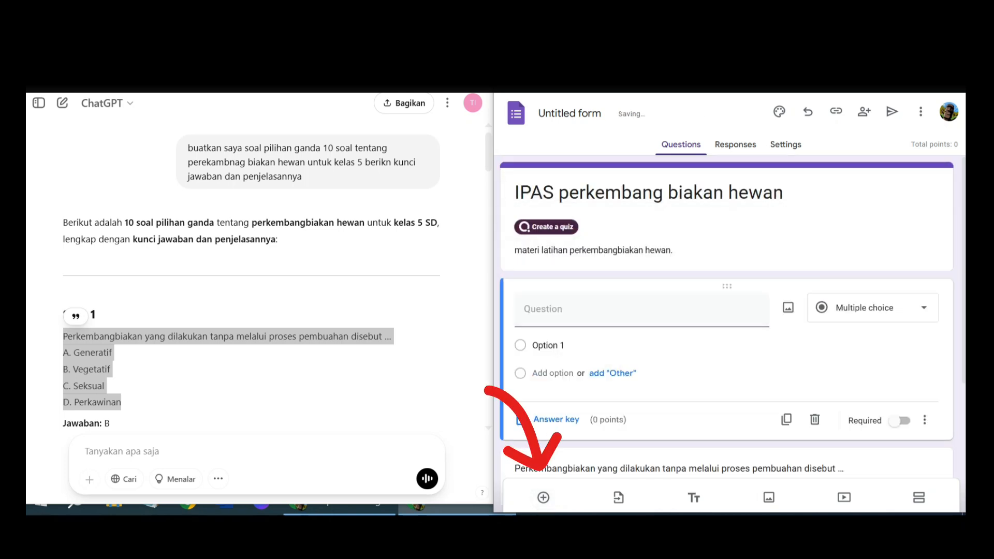
click(873, 308)
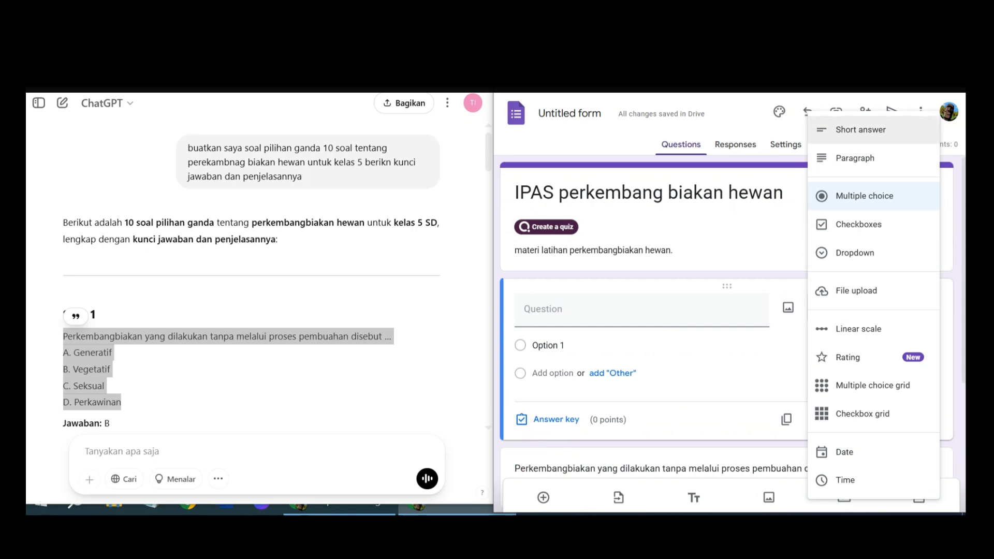
click(861, 129)
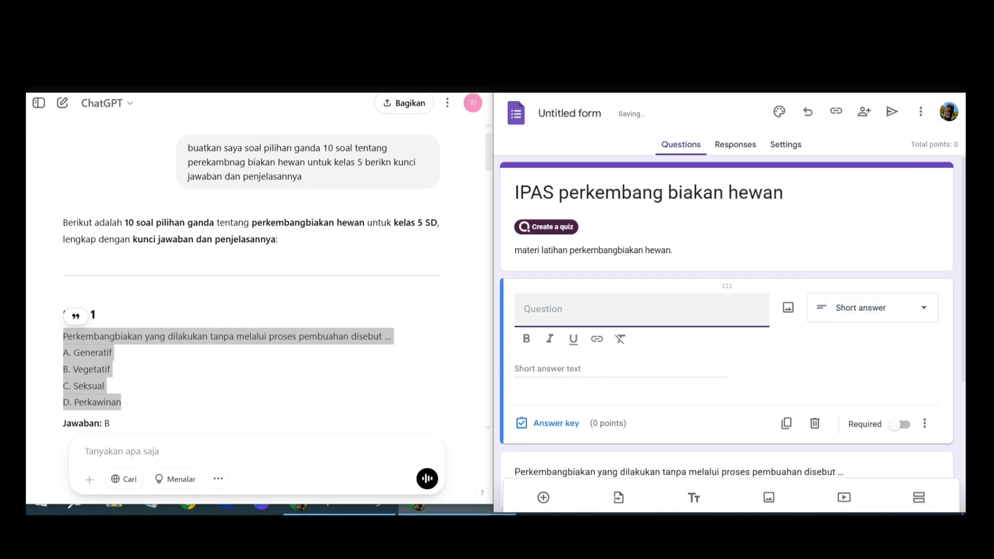
text(nama siswa)
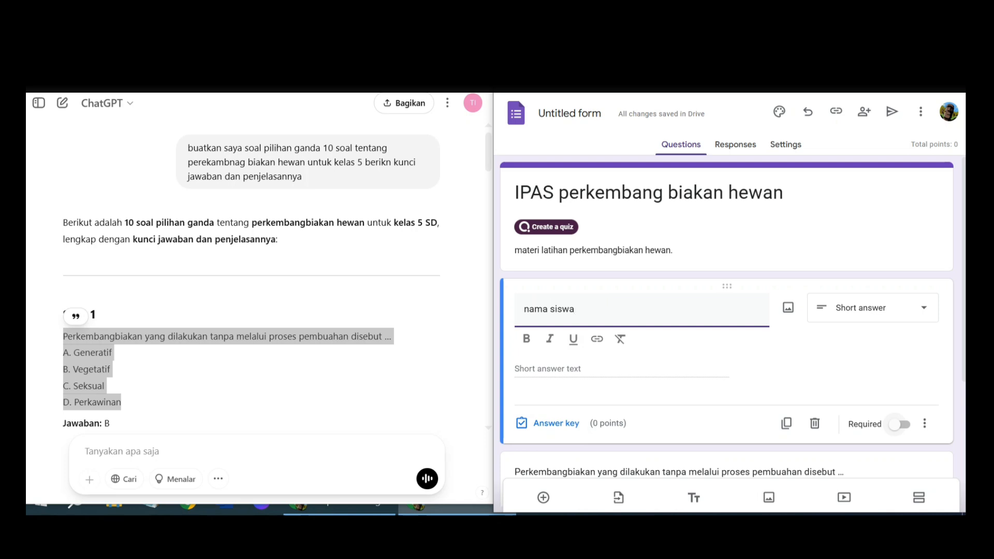
click(900, 425)
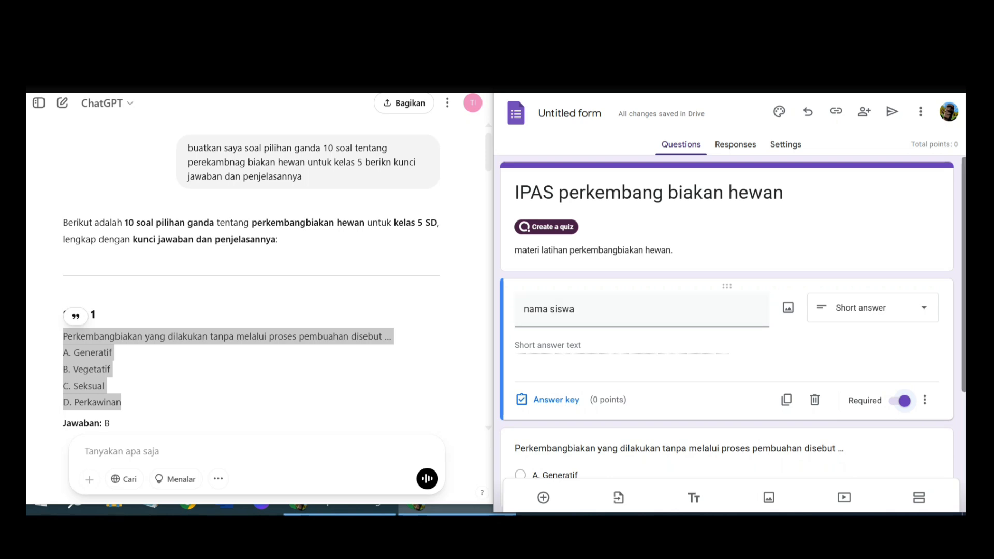
Step: Put the number "1." in front of the multiple-choice question's text
scroll(730, 316, down, 1)
scroll(550, 285, down, 2)
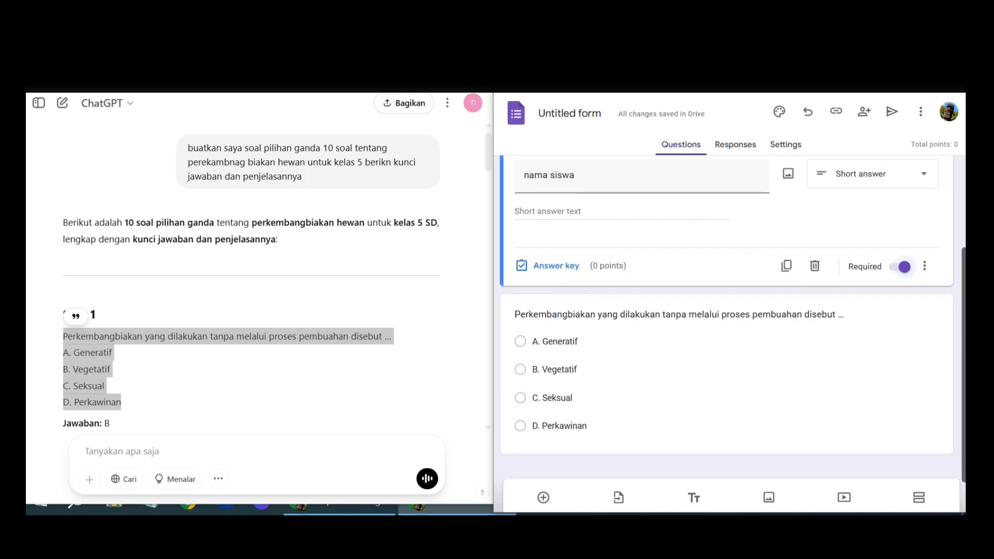
click(549, 286)
click(525, 239)
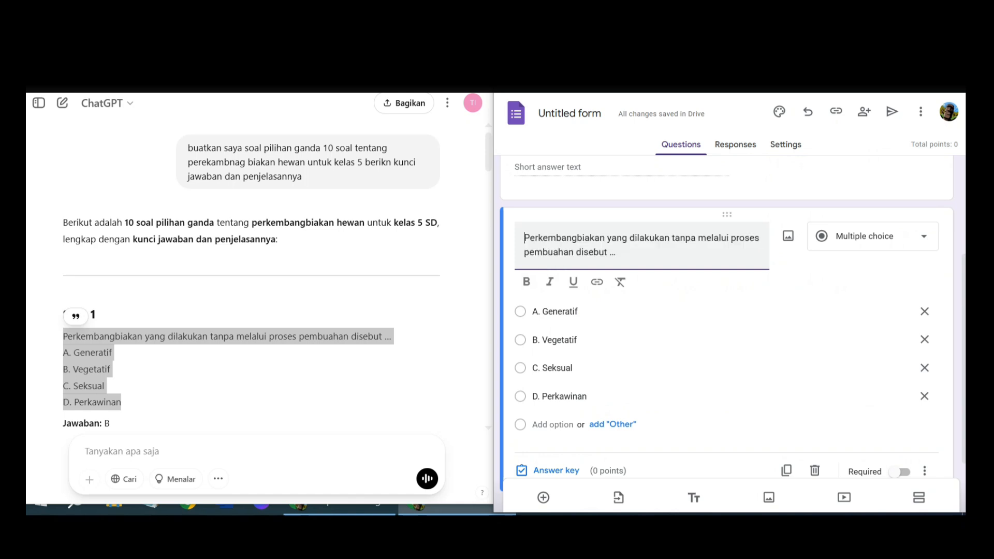
text(1.)
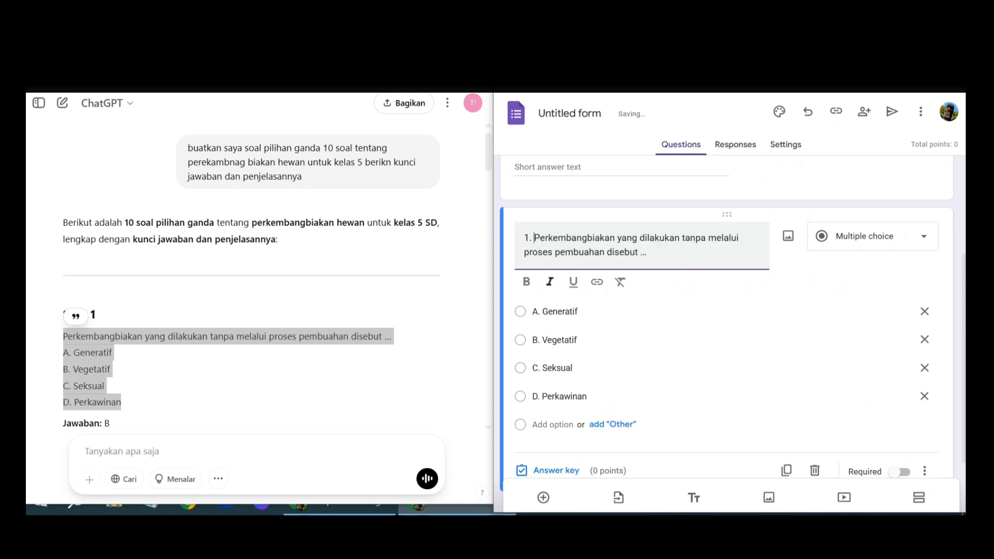
Step: Remove the letter prefixes A. to D. from the four answer options, leaving Generatif, Vegetatif, Seksual and Perkawinan
click(554, 311)
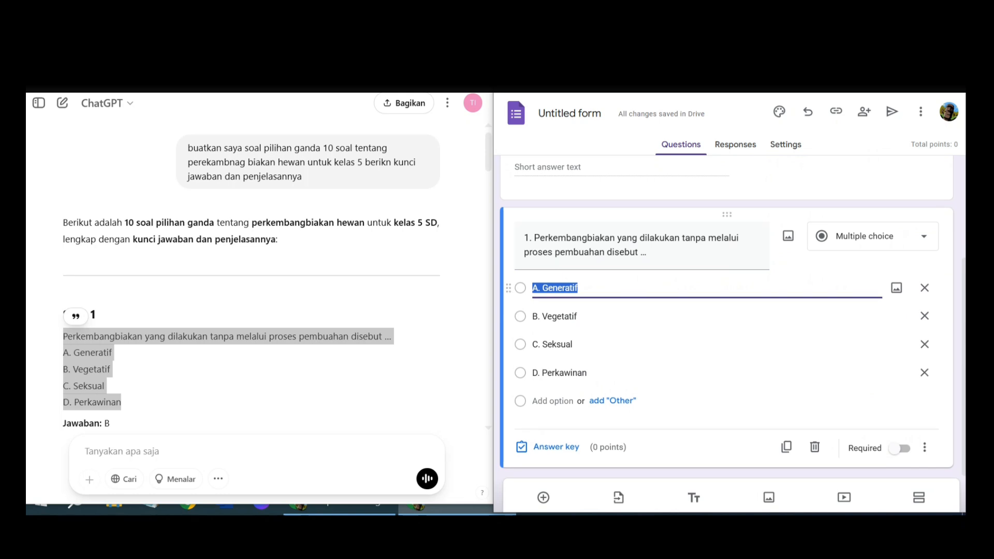
click(542, 288)
key(BackSpace)
key(BackSpace)
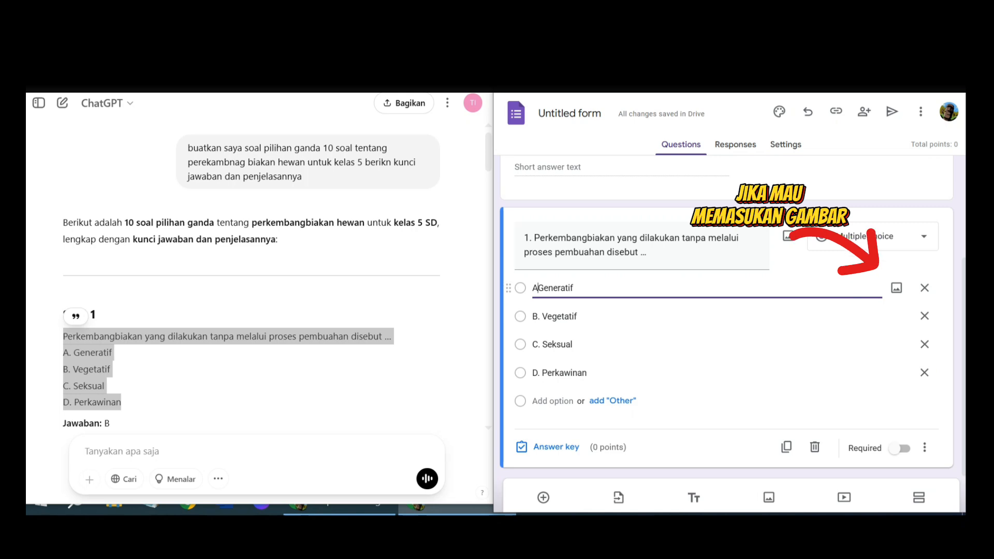
key(BackSpace)
click(542, 316)
click(543, 316)
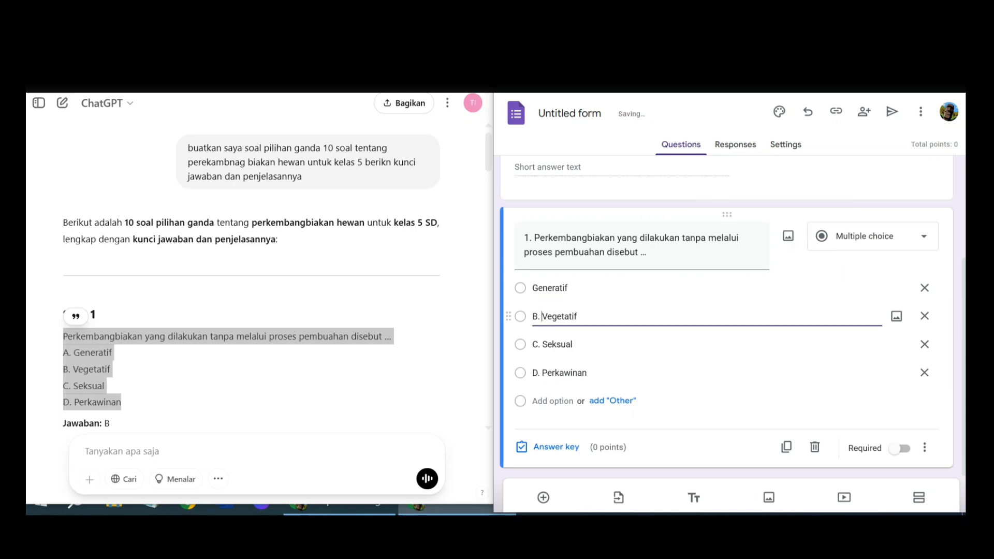
key(BackSpace)
key(BackSpace)
key(BackSpace)
click(542, 345)
triple_click(542, 344)
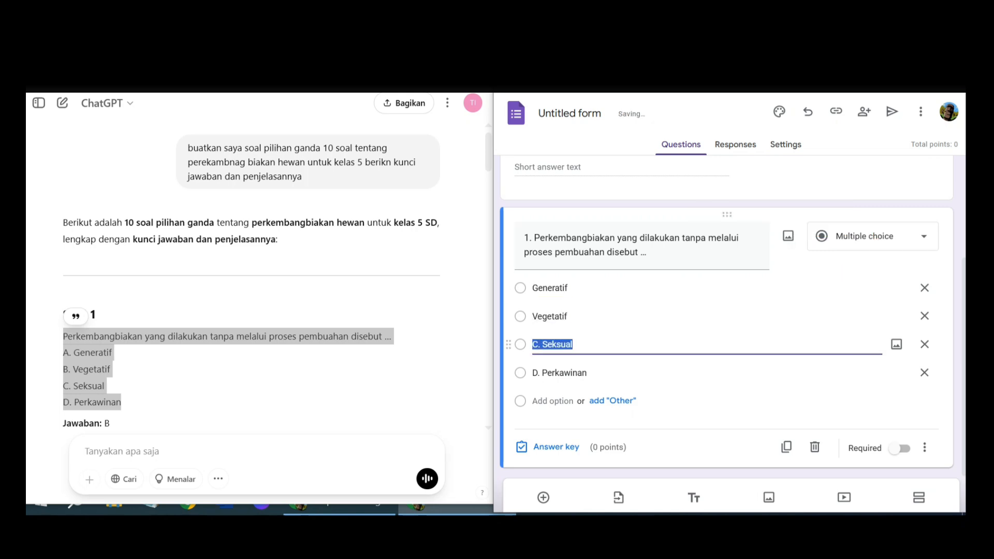
click(542, 344)
drag(543, 345, 532, 373)
key(BackSpace)
click(542, 373)
click(542, 372)
key(BackSpace)
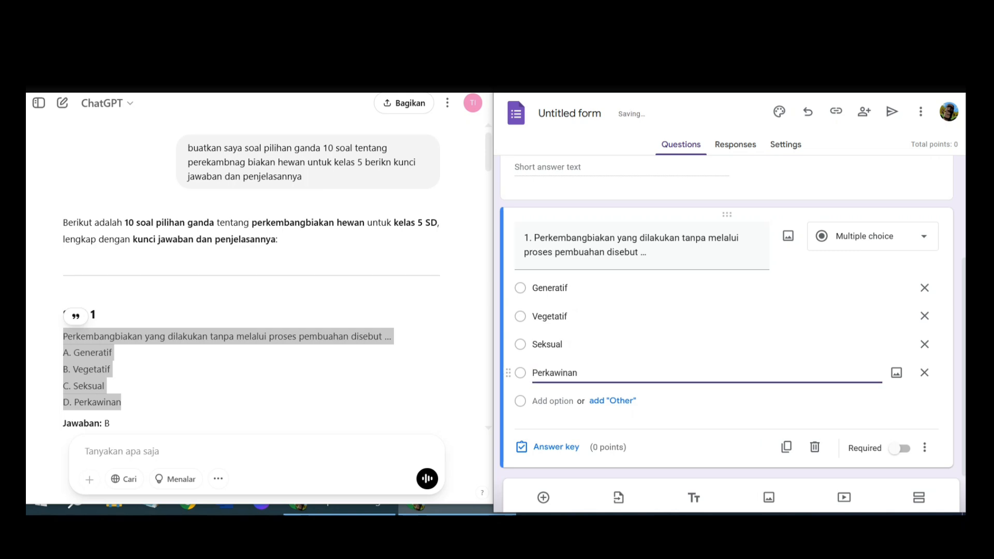
Step: Open the answer key of question 1 and set its score to 10 points
click(555, 446)
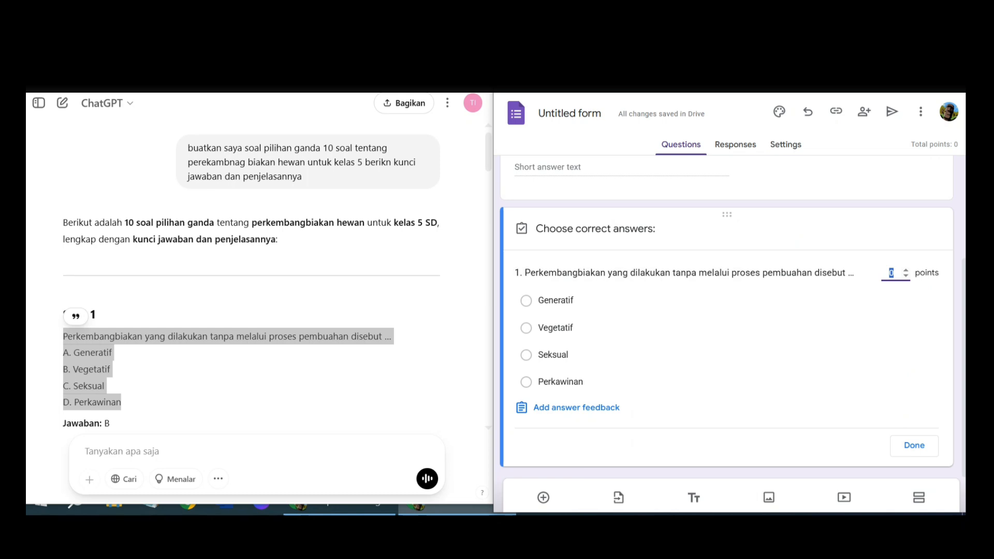
text(10)
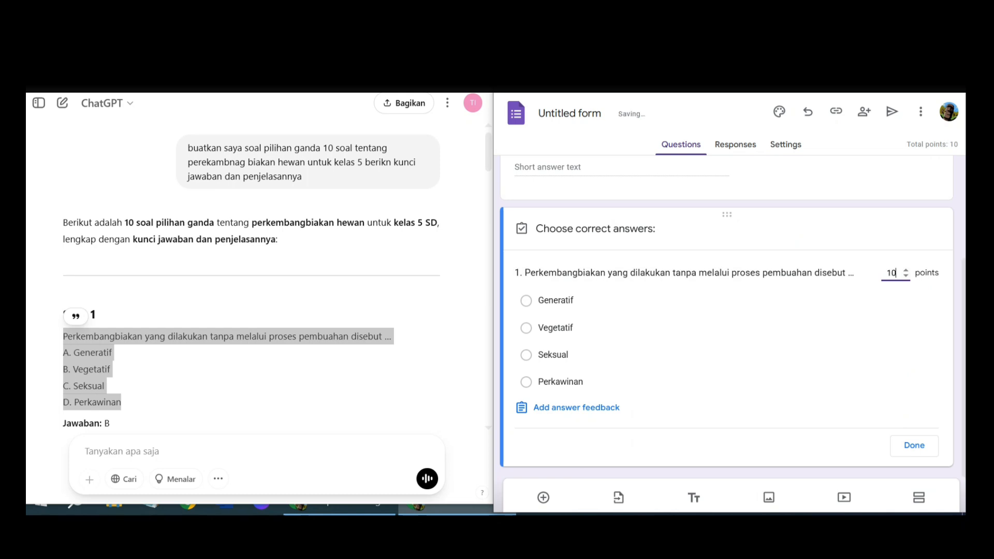
click(259, 373)
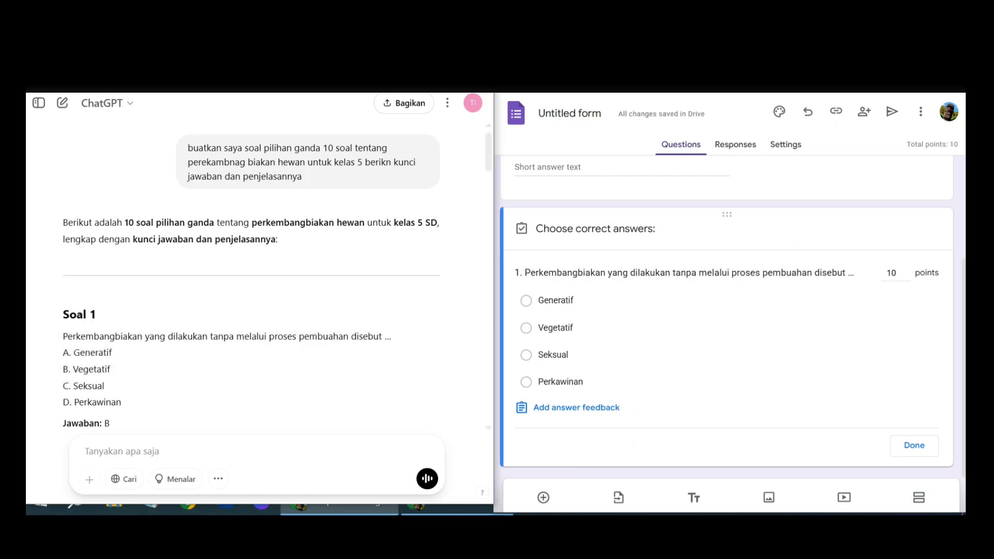
Step: Mark Vegetatif as question 1's correct answer and copy ChatGPT's explanation for Soal 1 into the feedback for correct answers
click(526, 327)
click(362, 383)
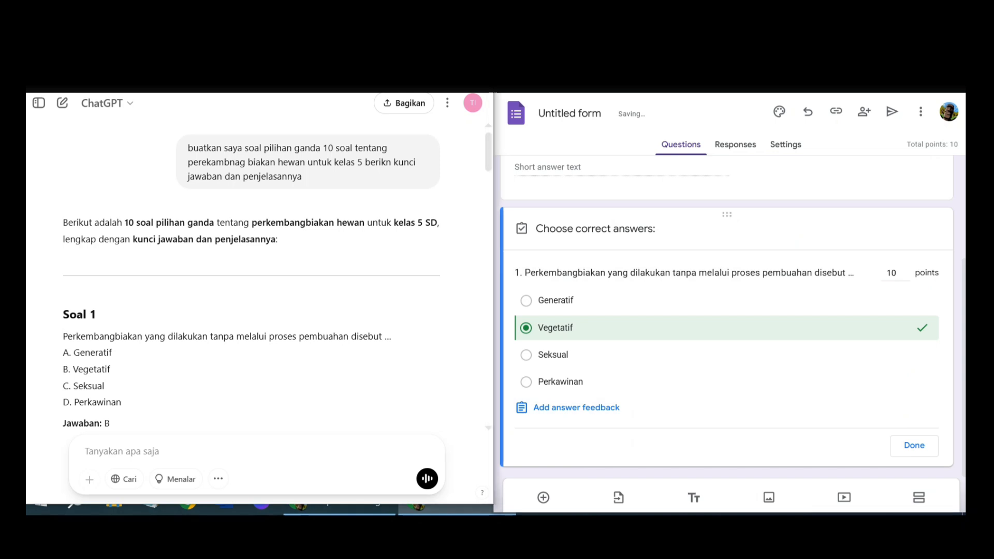
scroll(259, 274, down, 2)
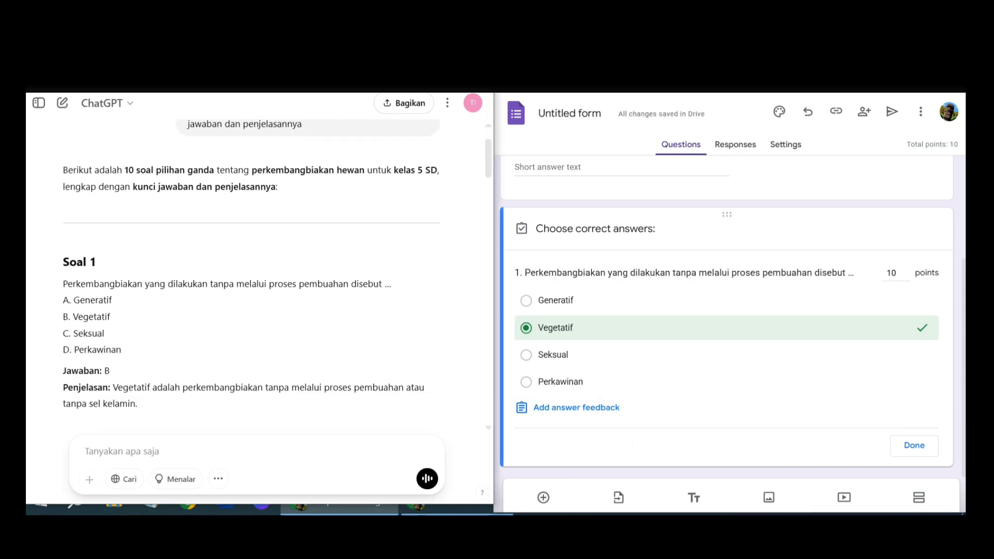
drag(112, 387, 136, 404)
key(ctrl+c)
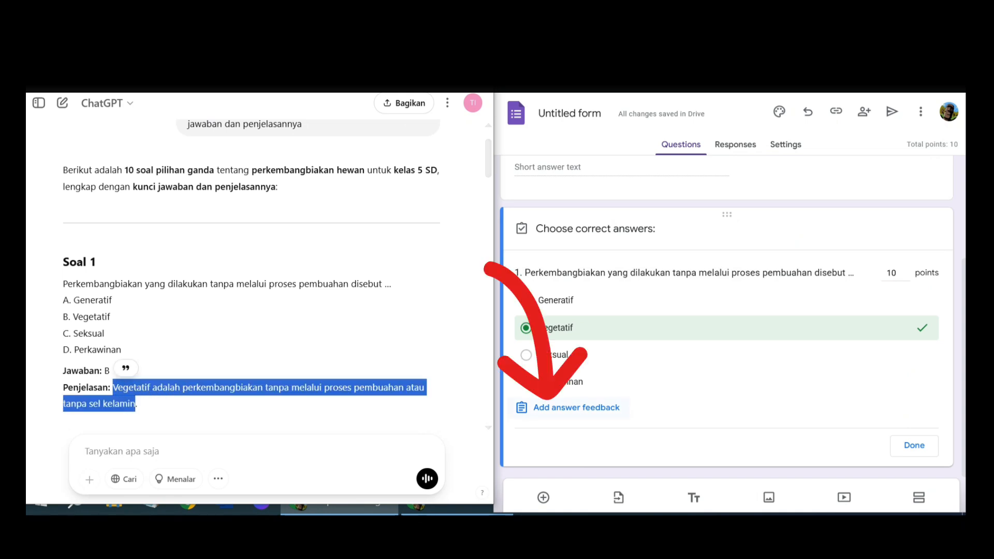
click(577, 408)
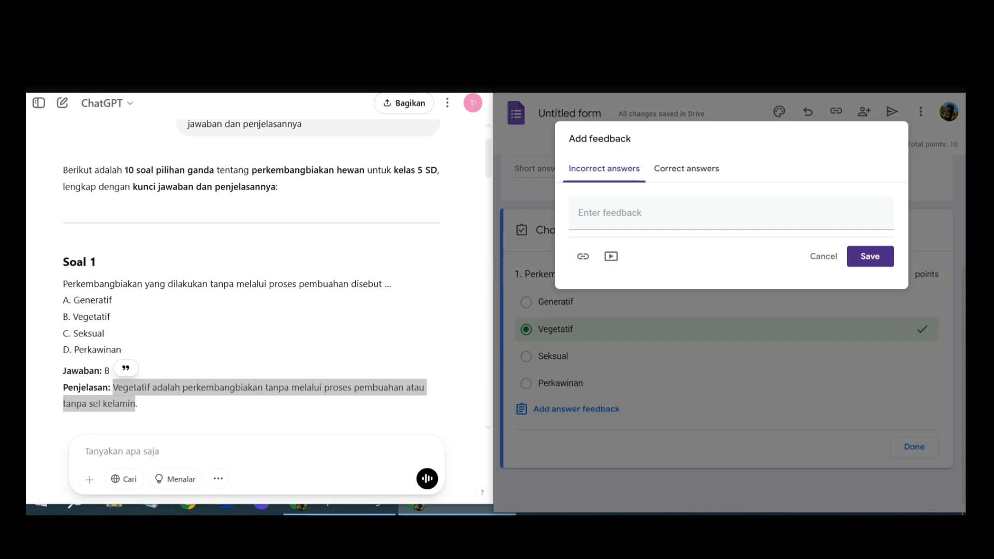
click(686, 169)
click(642, 213)
key(ctrl+v)
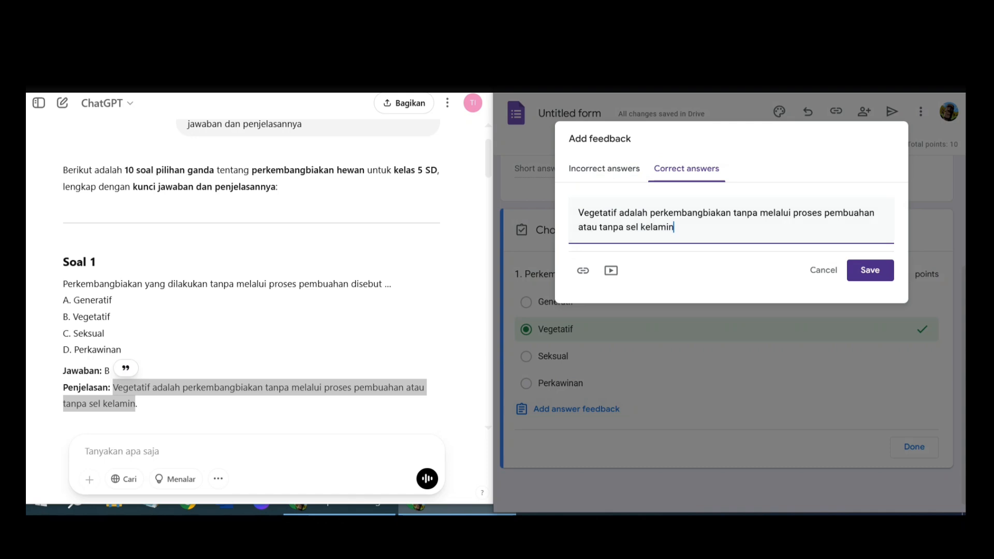
Step: Enter "Perkembangbiakan yang dilakukan tanpa melalui proses pembuahan disebut vegetatif" as question 1's feedback for incorrect answers and save the feedback
click(601, 169)
click(611, 213)
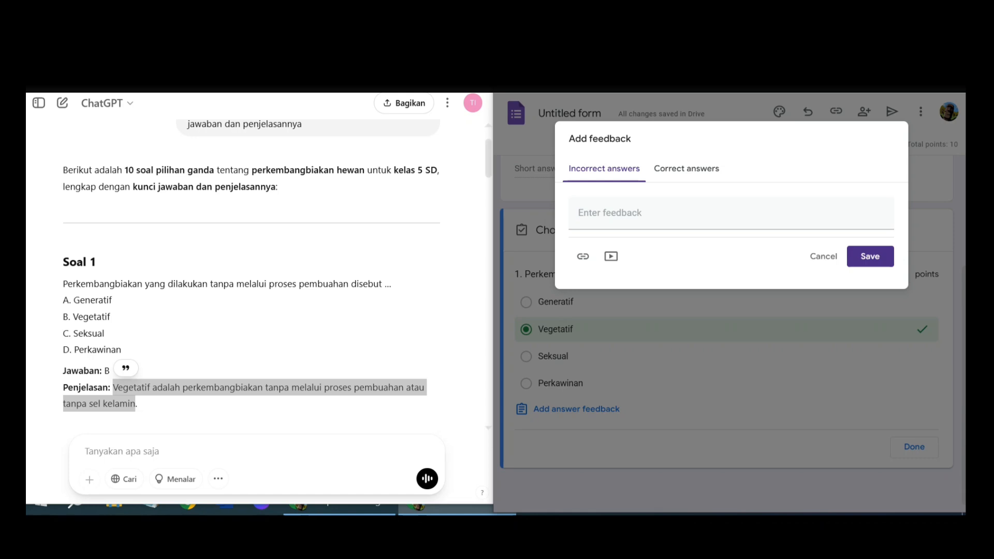
drag(63, 284, 348, 283)
key(ctrl+c)
click(673, 213)
key(ctrl+v)
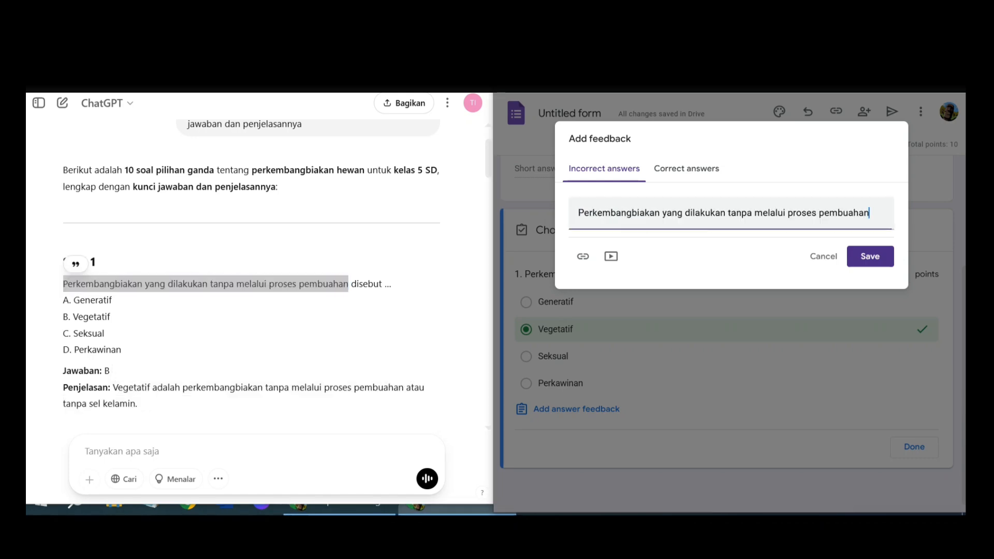
text(disebut )
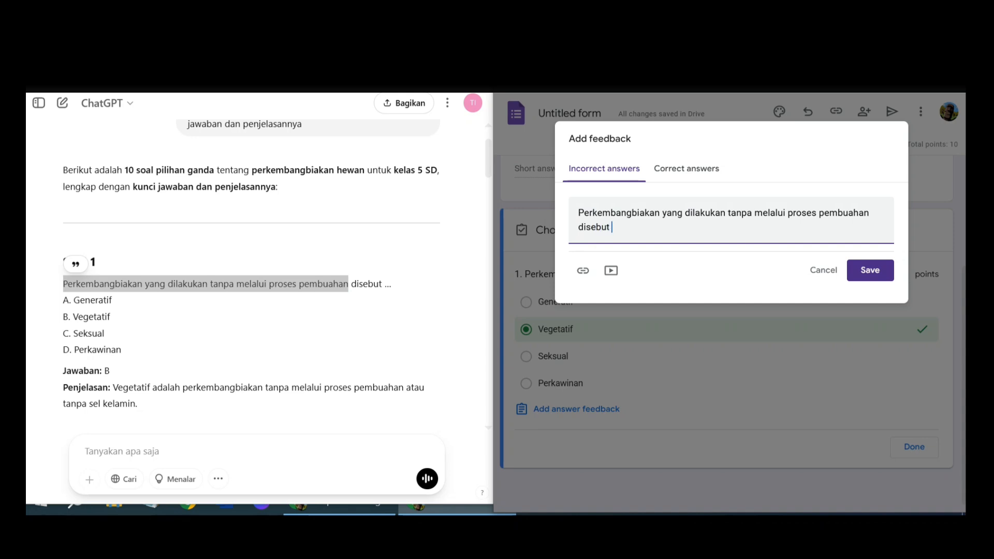
text(vegetatif)
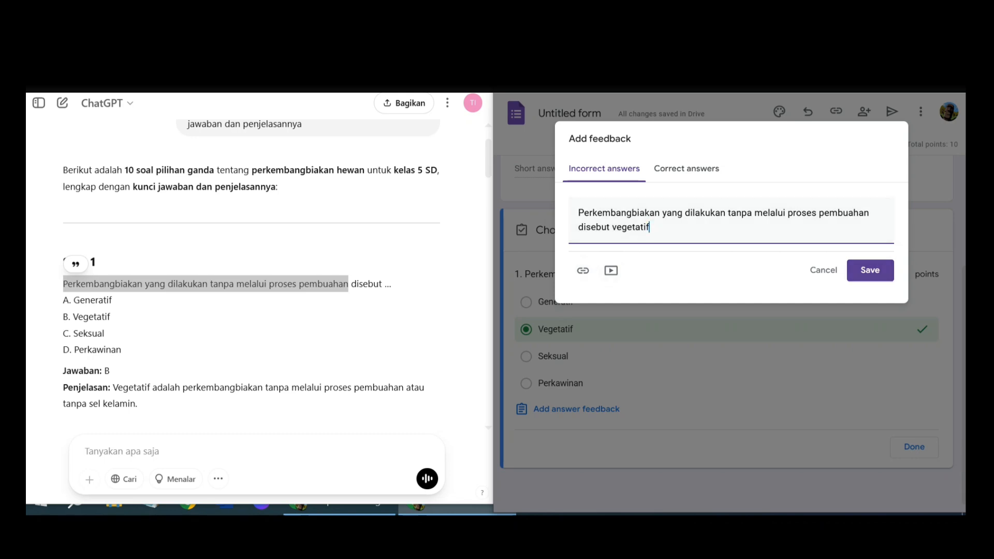
click(865, 272)
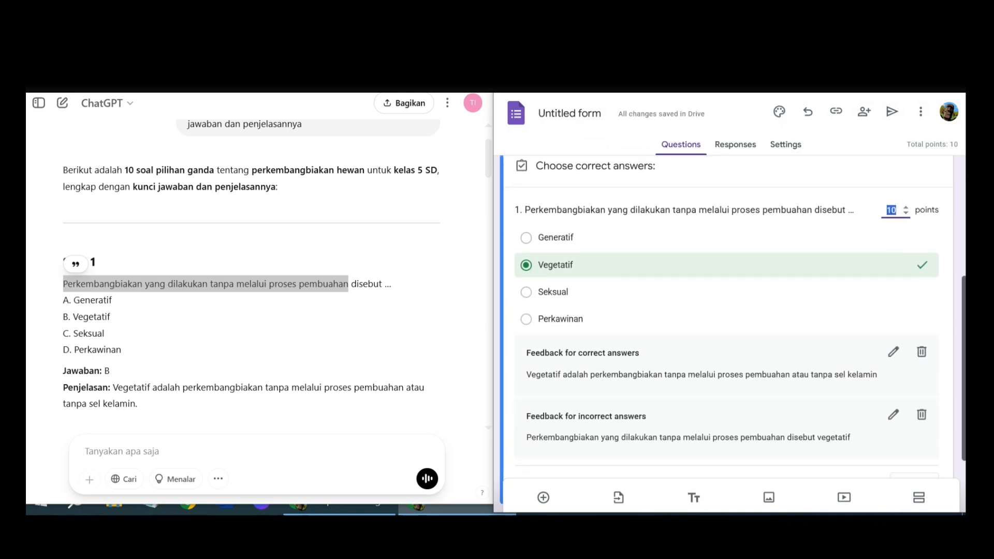
Step: Review question 1's answer key with its feedback and close it
scroll(727, 331, down, 1)
scroll(727, 332, up, 1)
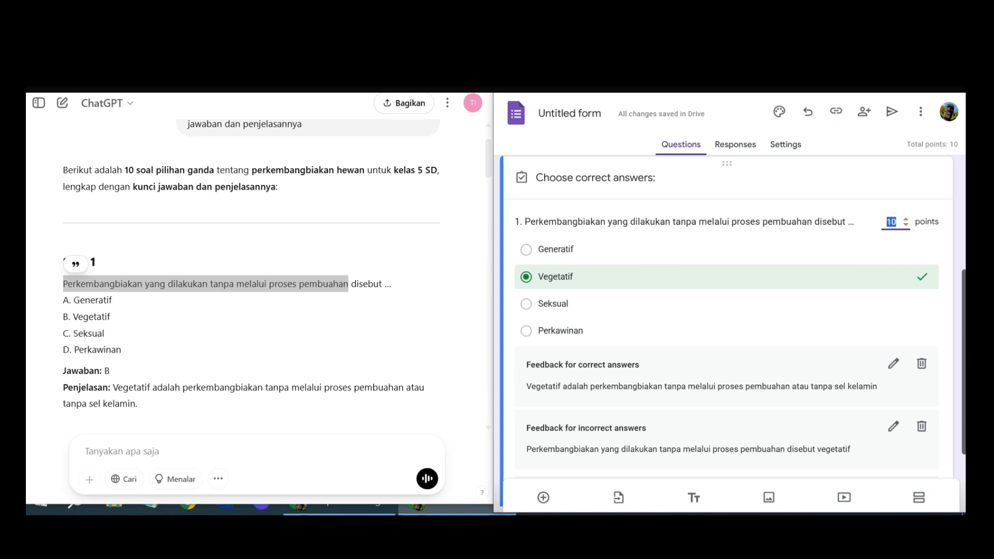
scroll(727, 310, up, 4)
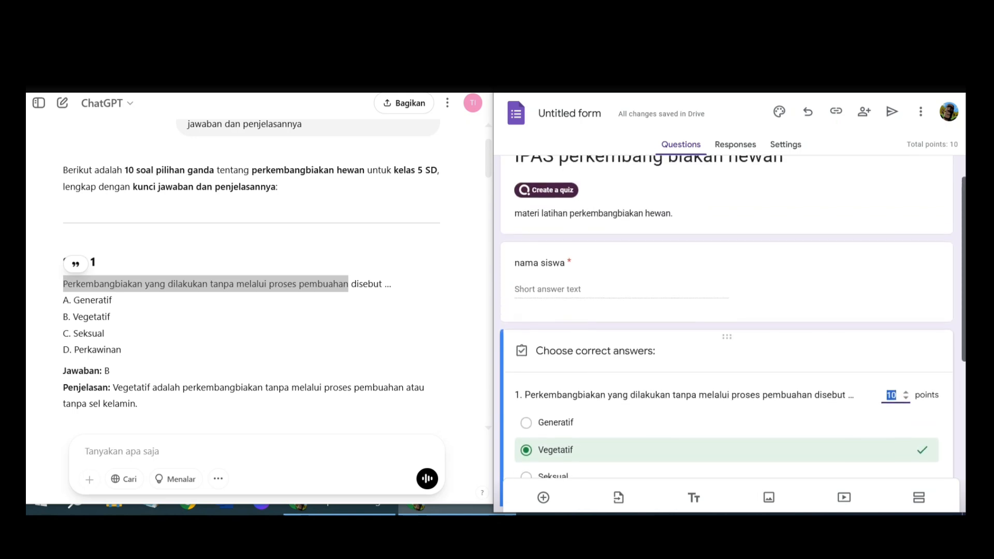
scroll(727, 311, up, 1)
scroll(727, 318, down, 5)
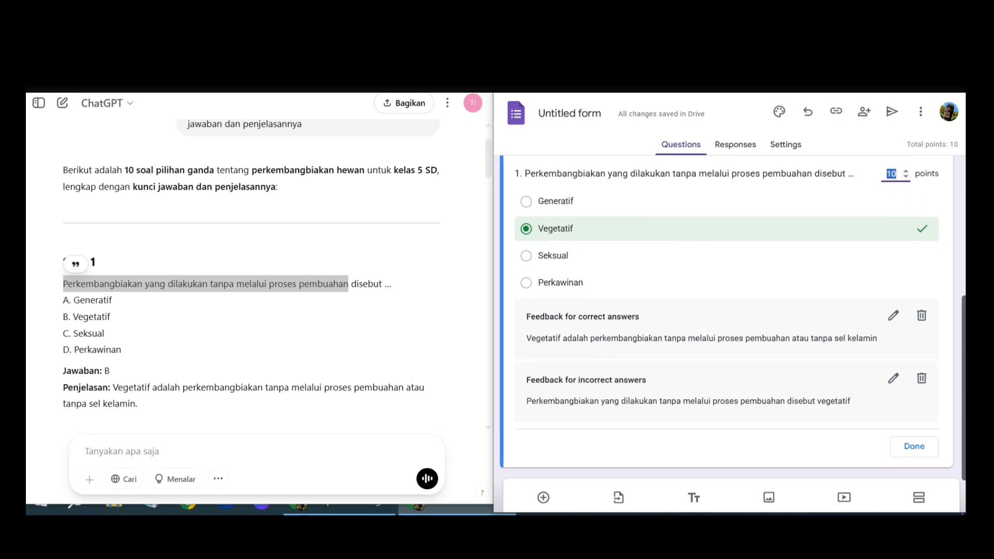
scroll(727, 311, down, 1)
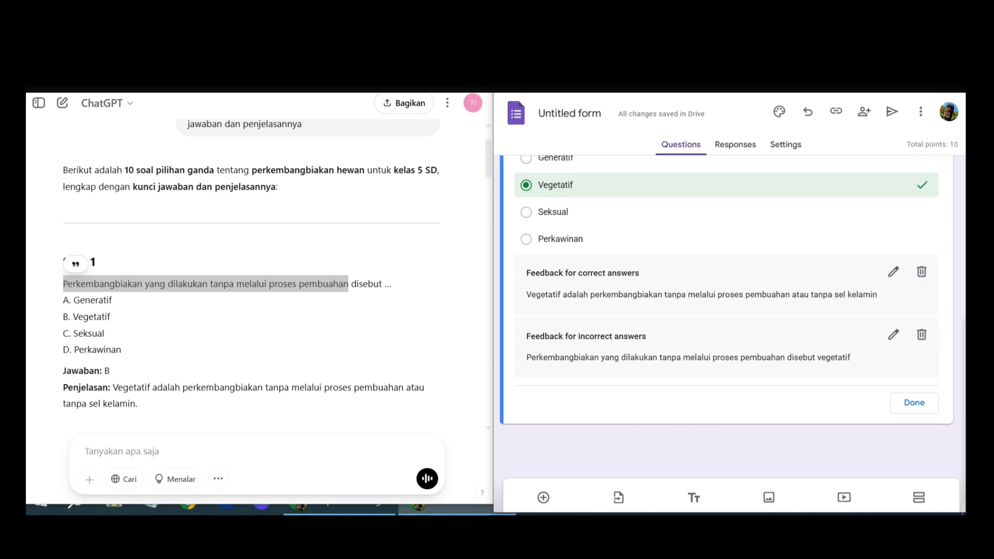
click(914, 402)
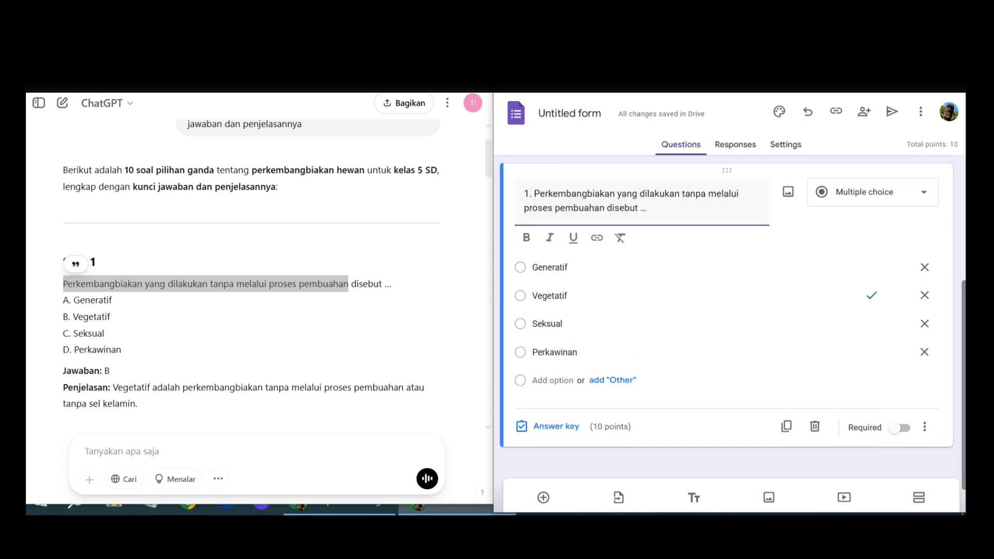
Step: Add a new question below question 1 and keep its type as Multiple choice
click(543, 497)
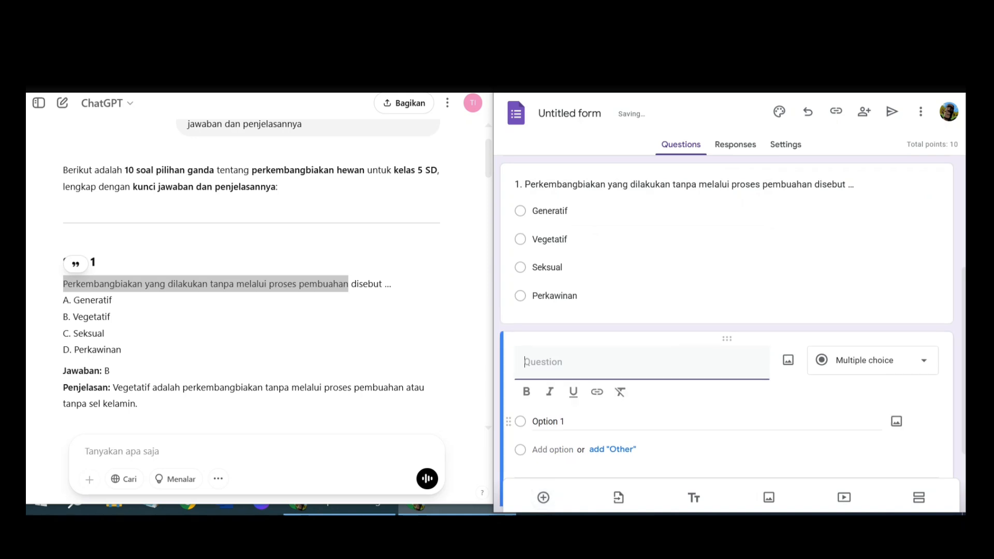
drag(964, 378, 963, 429)
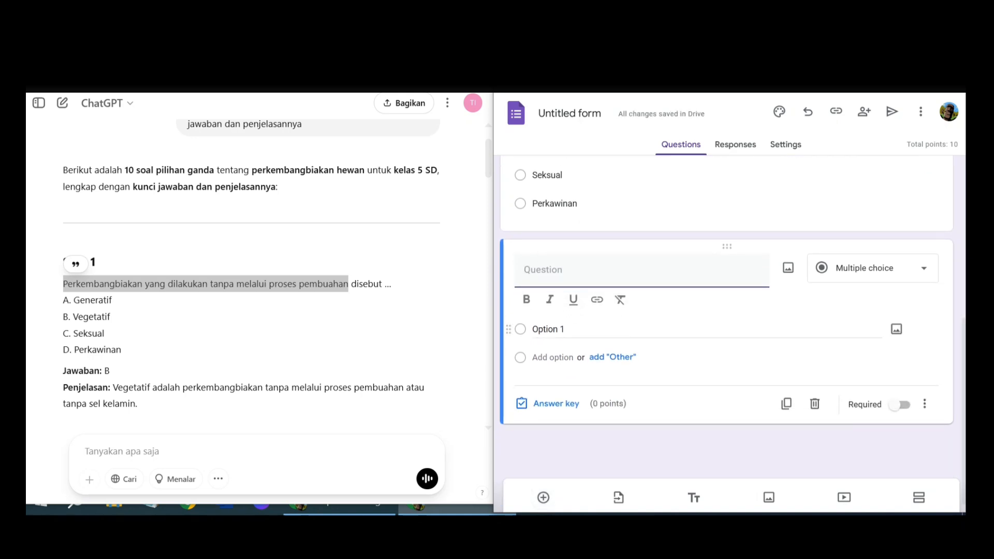
click(872, 268)
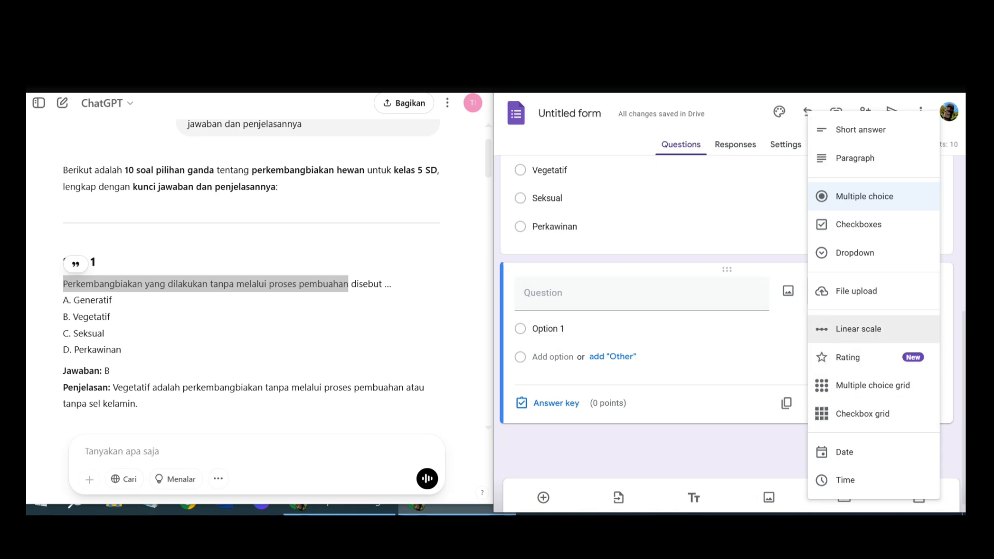
click(865, 197)
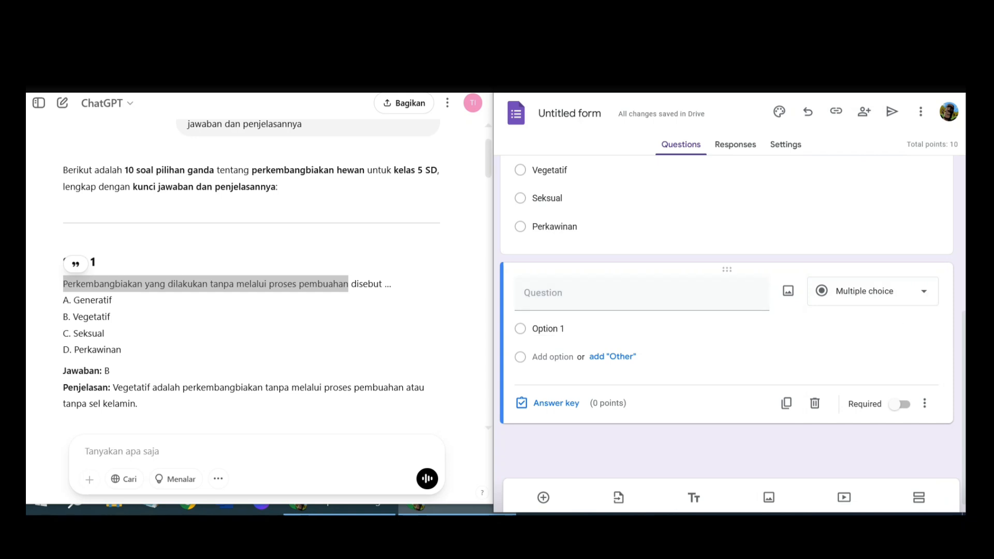
Step: Copy the Soal 2 question with its four options from ChatGPT and paste it into the new question's answer options
scroll(251, 290, down, 5)
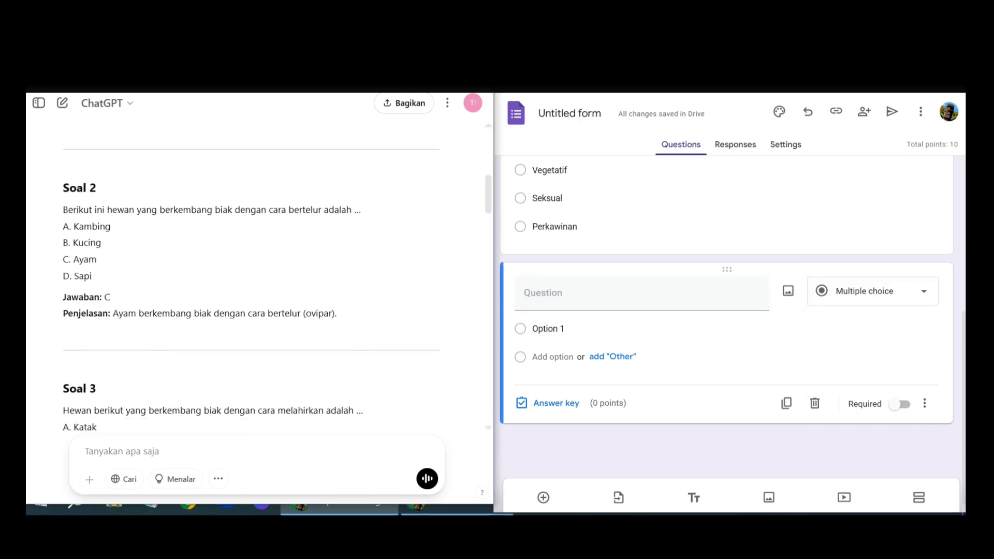
drag(63, 210, 91, 276)
key(ctrl+c)
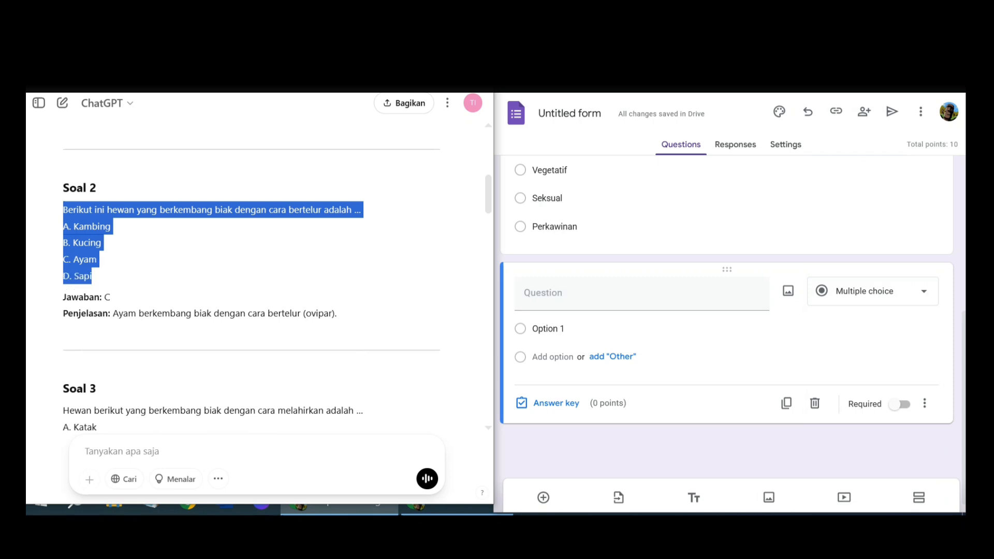
click(562, 329)
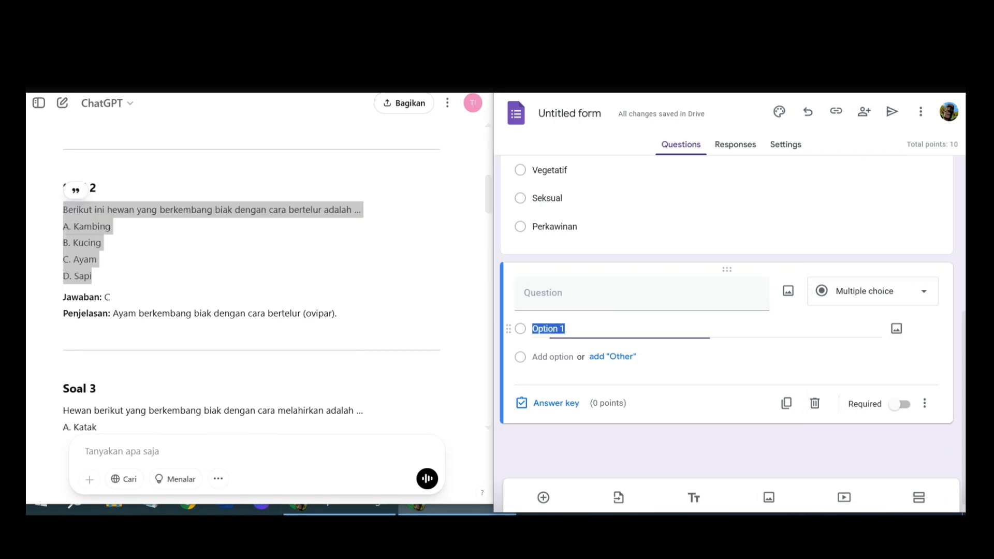
key(ctrl+v)
Step: Move the question text from the first option into the question title, preceded by "2.", and delete the emptied Option 1
click(566, 330)
key(ctrl+x)
click(596, 293)
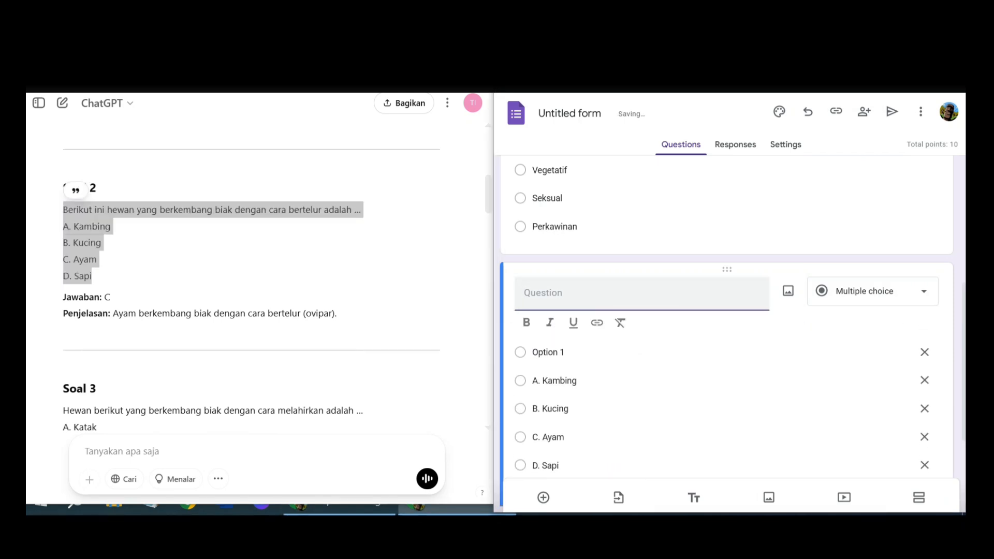
text(2.)
key(ctrl+v)
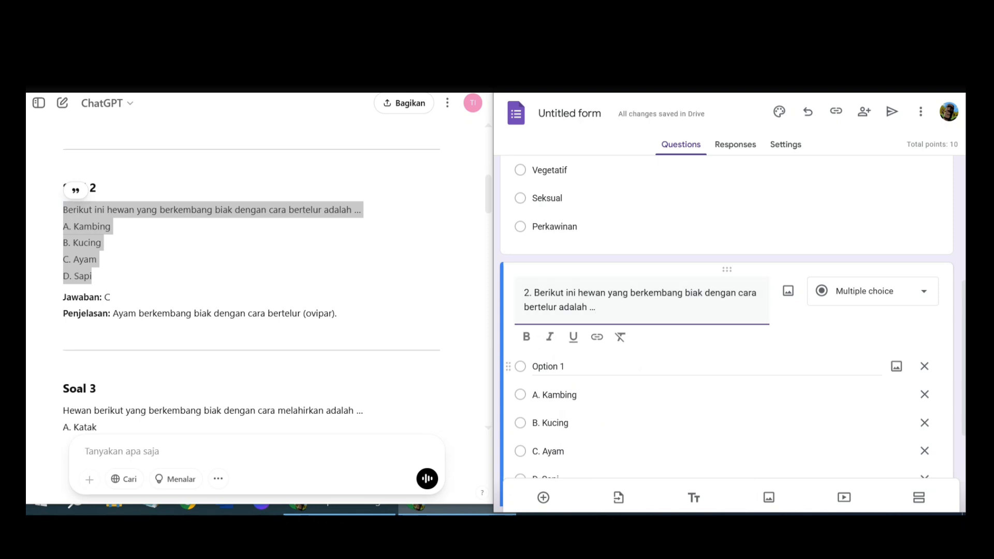
click(548, 366)
click(925, 342)
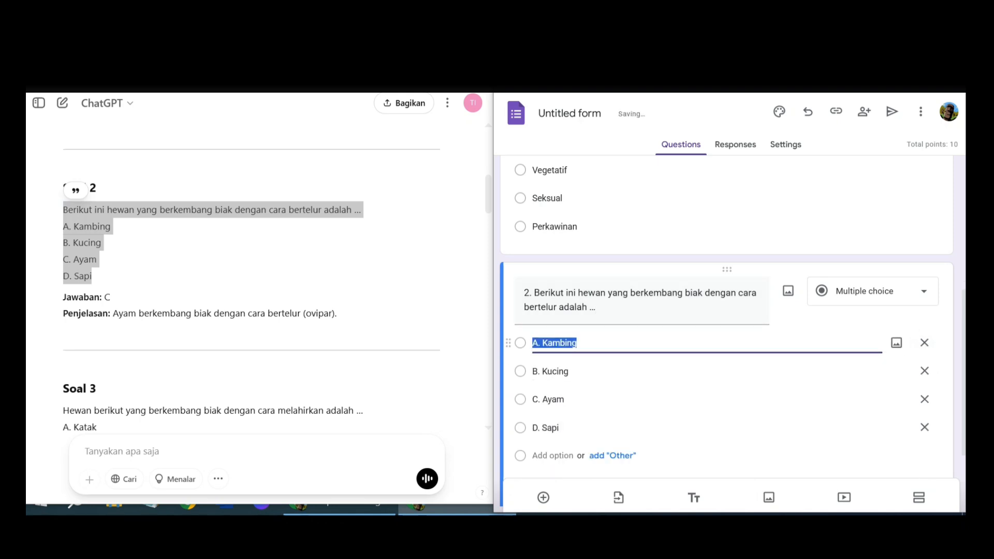
Step: Remove the letter prefixes A. to D. from question 2's options, leaving Kambing, Kucing, Ayam and Sapi
drag(542, 343, 530, 429)
key(BackSpace)
click(543, 371)
click(542, 371)
key(BackSpace)
click(548, 399)
click(542, 399)
key(BackSpace)
click(548, 428)
click(542, 428)
key(BackSpace)
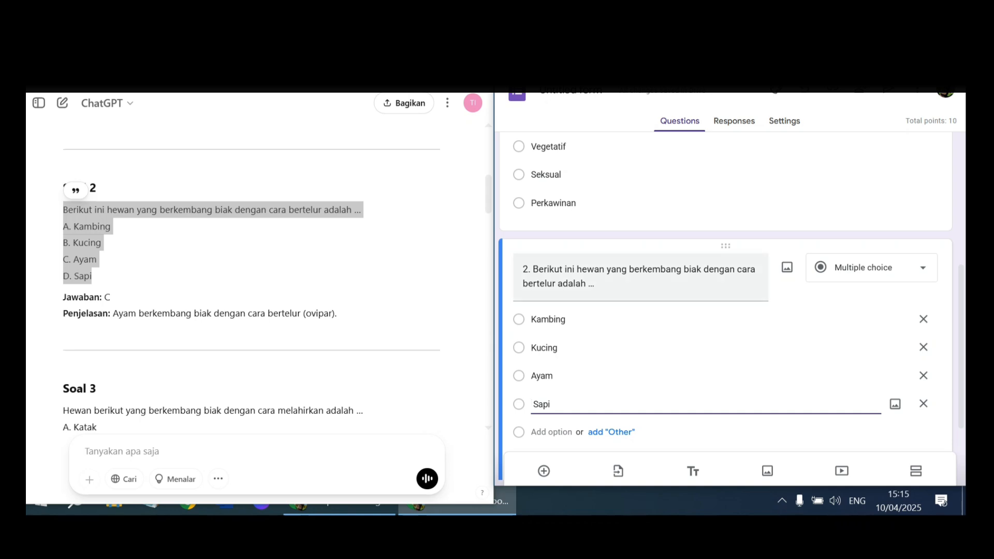
Step: Turn on shuffled option order for question 2
scroll(726, 316, down, 2)
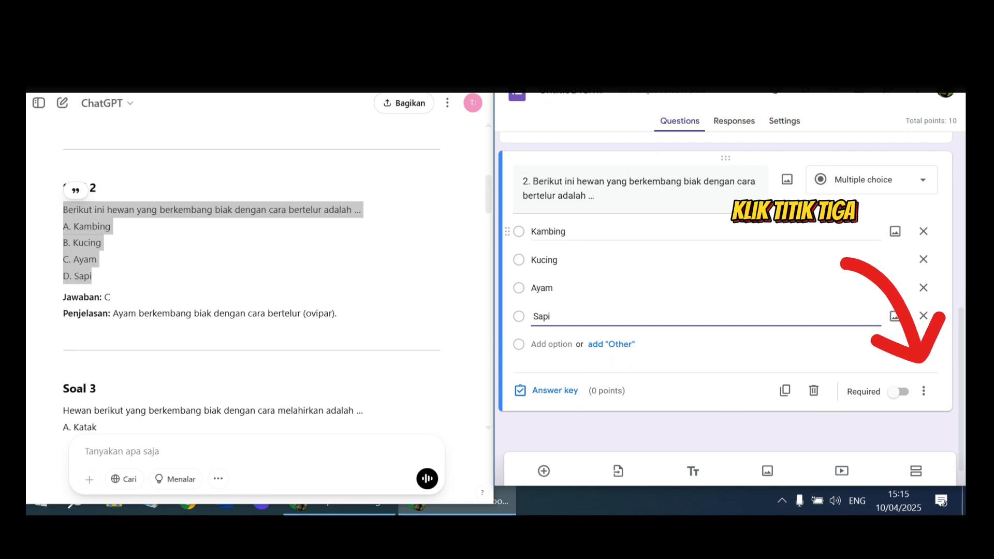
click(923, 391)
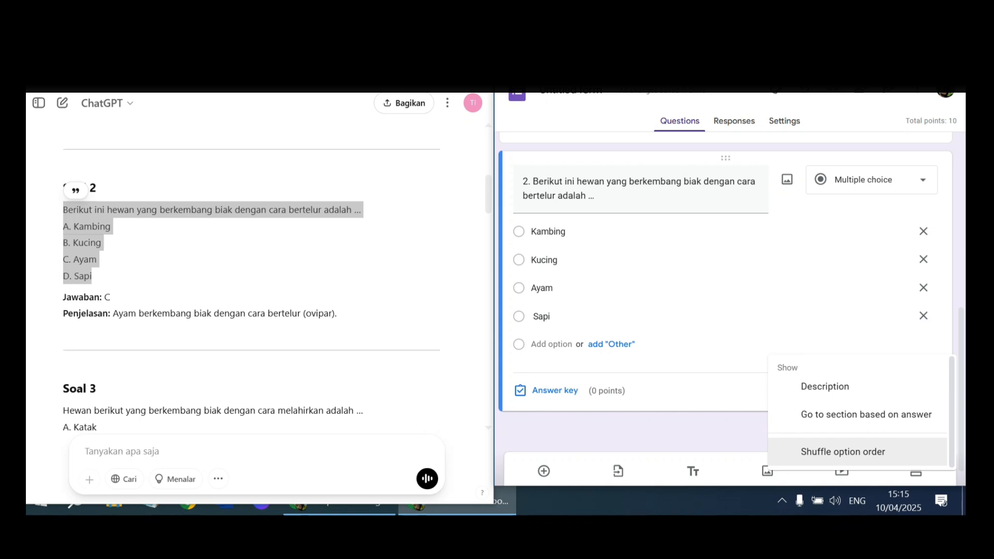
click(843, 452)
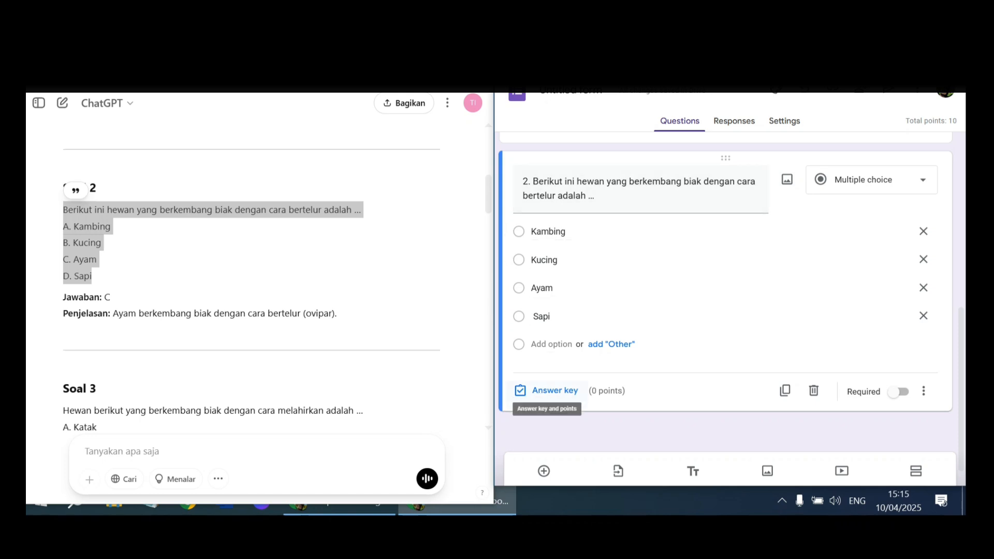
Step: Set question 2's answer key to 10 points with Ayam as the correct answer and close it
click(550, 391)
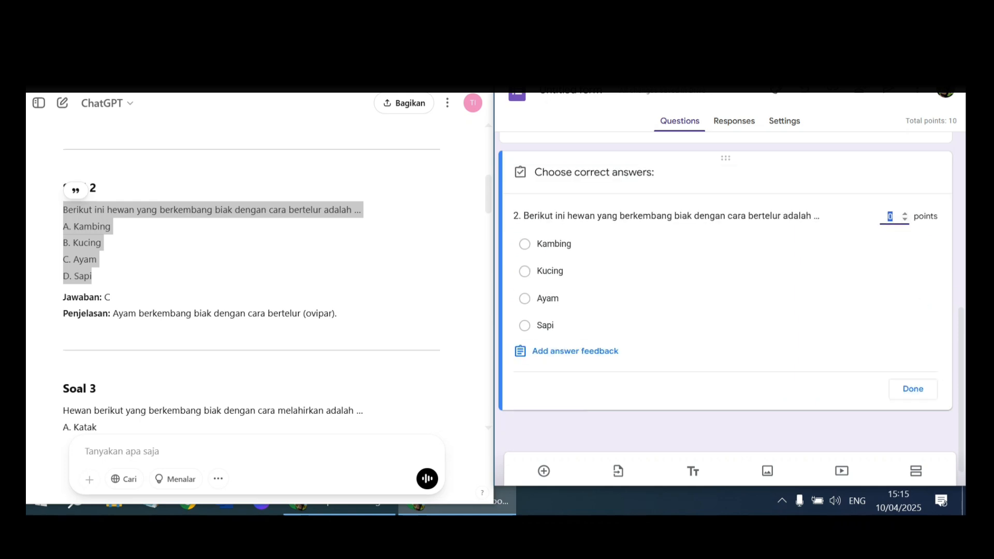
text(10)
click(524, 299)
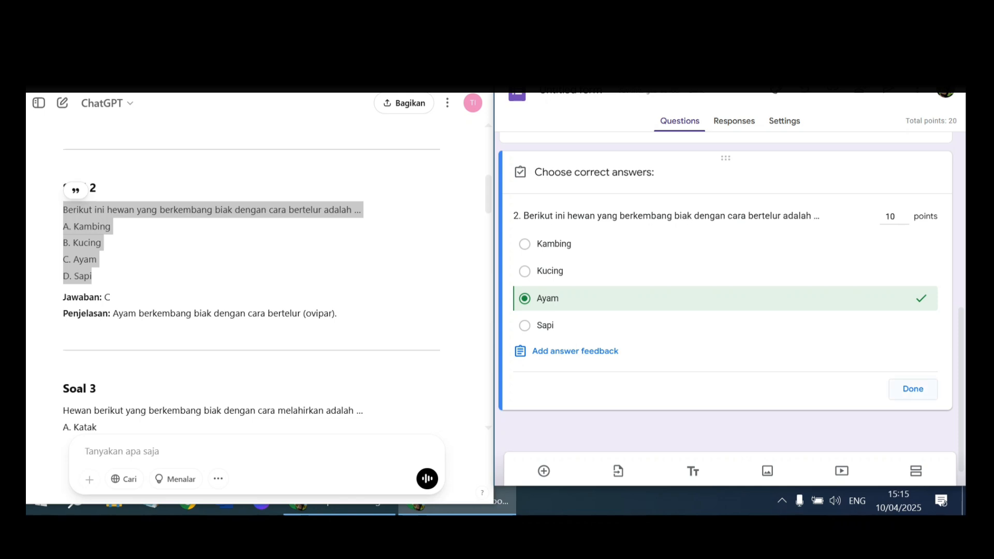
click(913, 388)
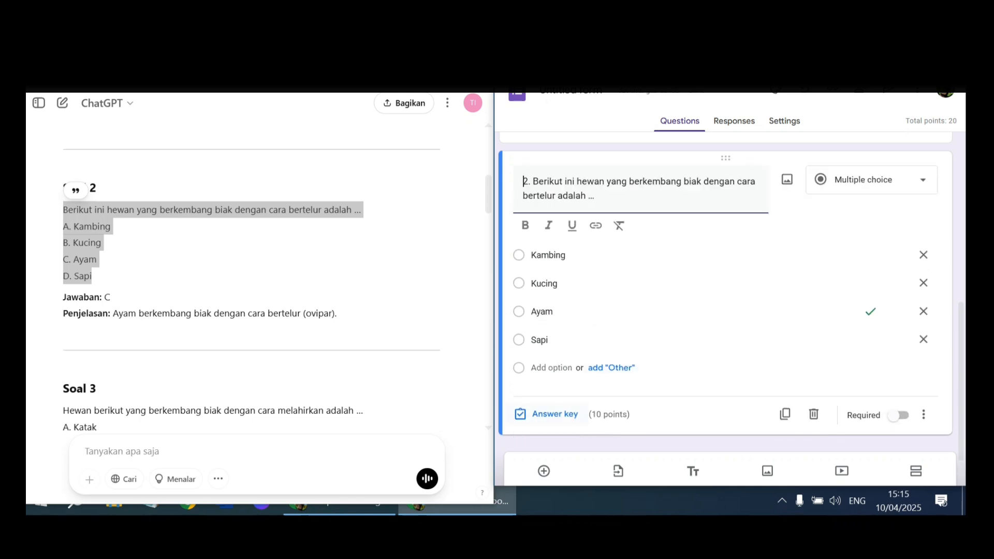
Step: Set question 2's incorrect-answer feedback to "hewan yang berkembang biak dengan cara bertelur adalah ayam", new line, "sapi , kambing dan kucing termasuk hewan vivivar atau beranak."
click(554, 415)
click(572, 348)
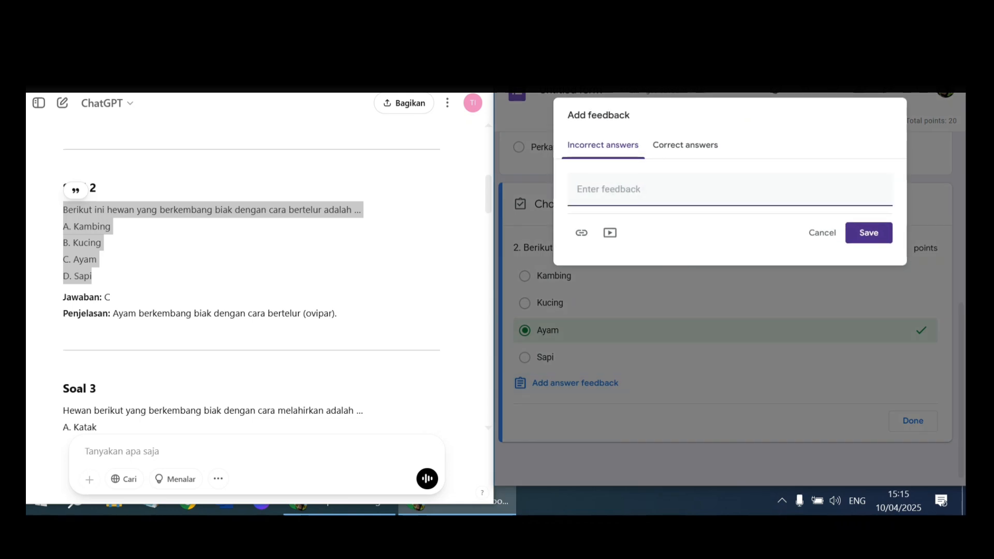
text(hewan yang berkemban)
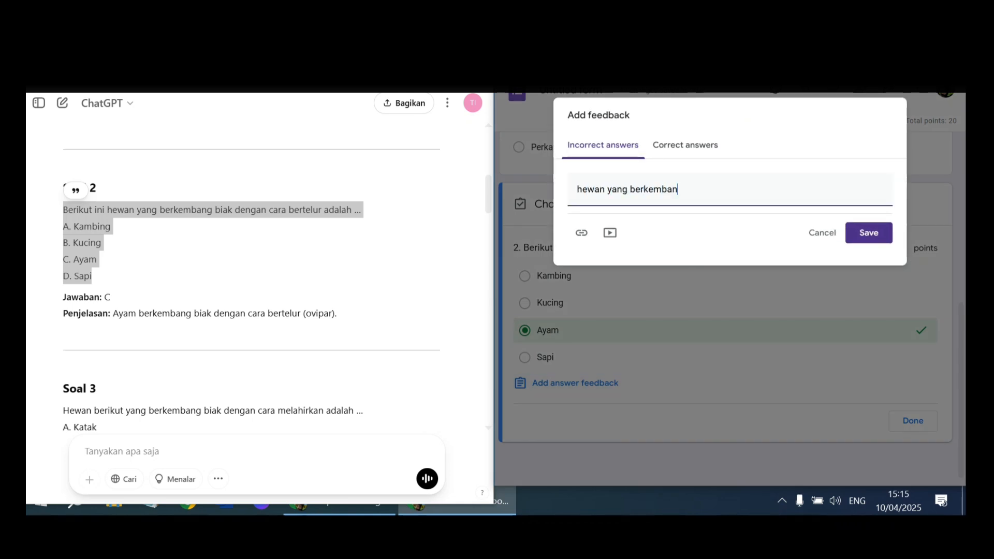
text(g biak dengan cara be)
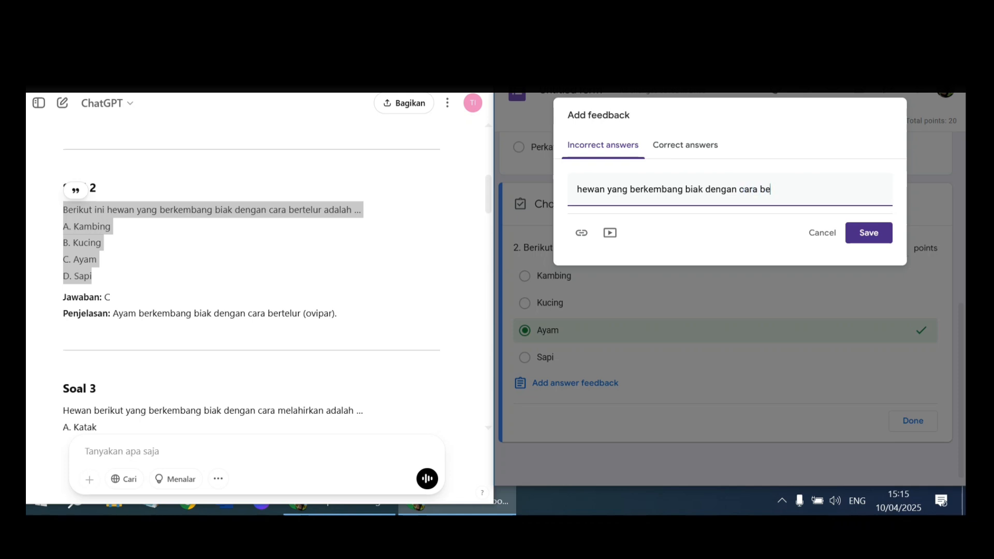
text(rtelur adalah ayam)
key(Return)
text(sapi)
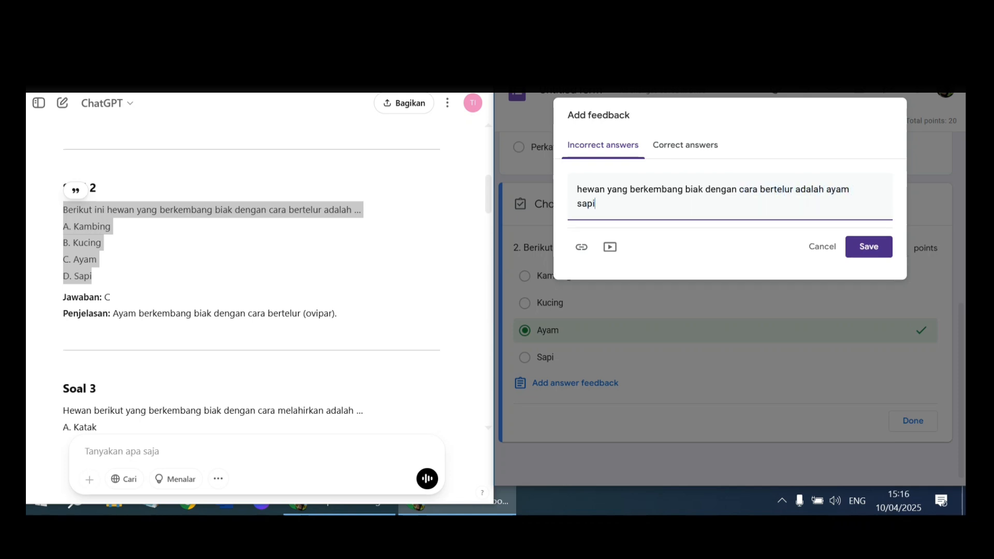
text( , kambing dan kucing t)
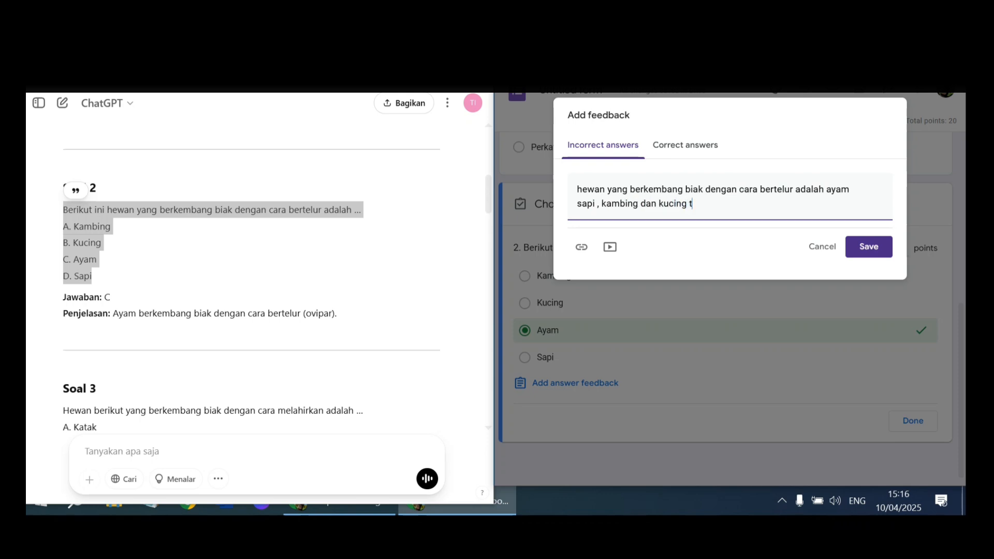
text(ermasuk hewan vivivar atau )
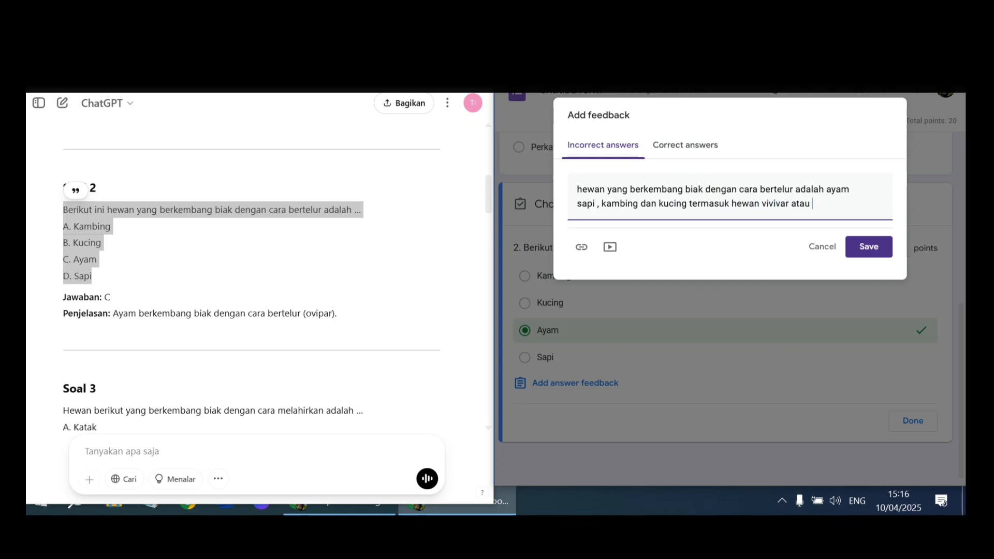
text(beranak.)
Step: Copy "Ayam berkembang biak dengan cara bertelur (ovip" from ChatGPT's Soal 2 explanation into question 2's correct-answer feedback, save it and close the answer key
click(697, 144)
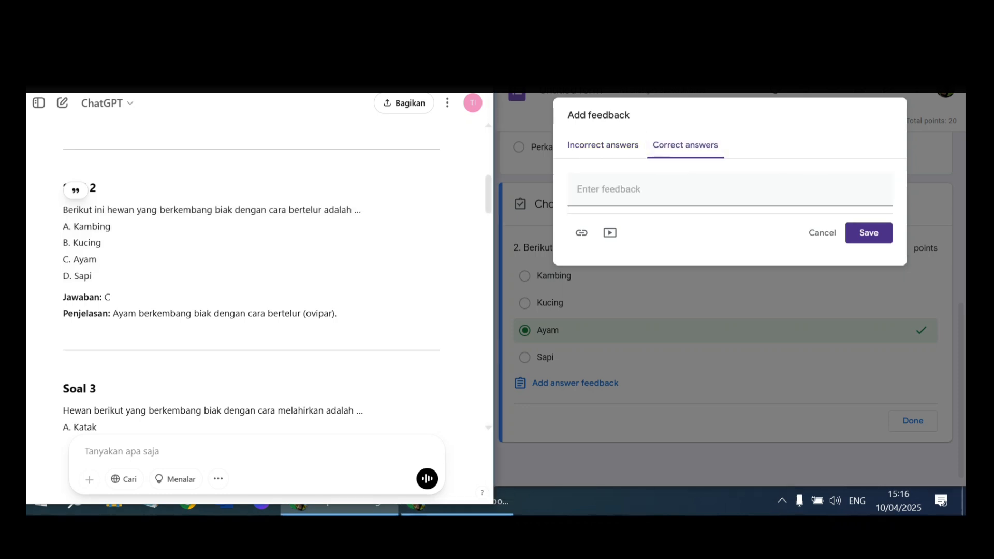
drag(112, 313, 323, 313)
key(ctrl+c)
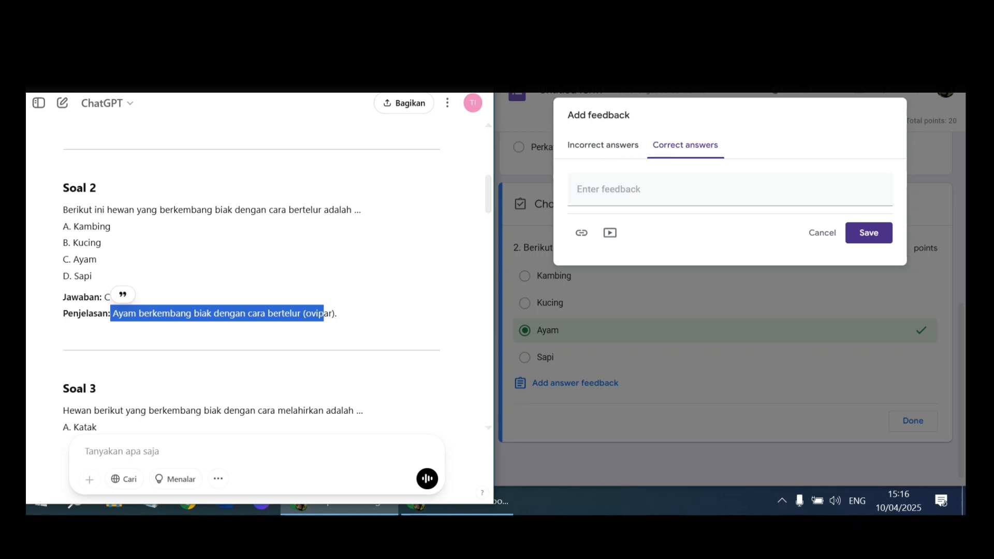
click(673, 190)
key(ctrl+v)
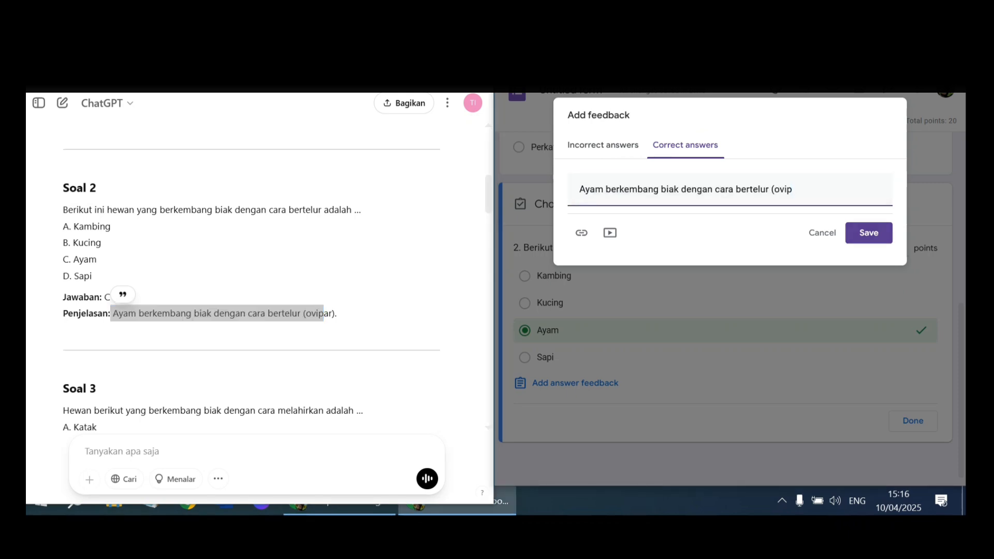
click(869, 233)
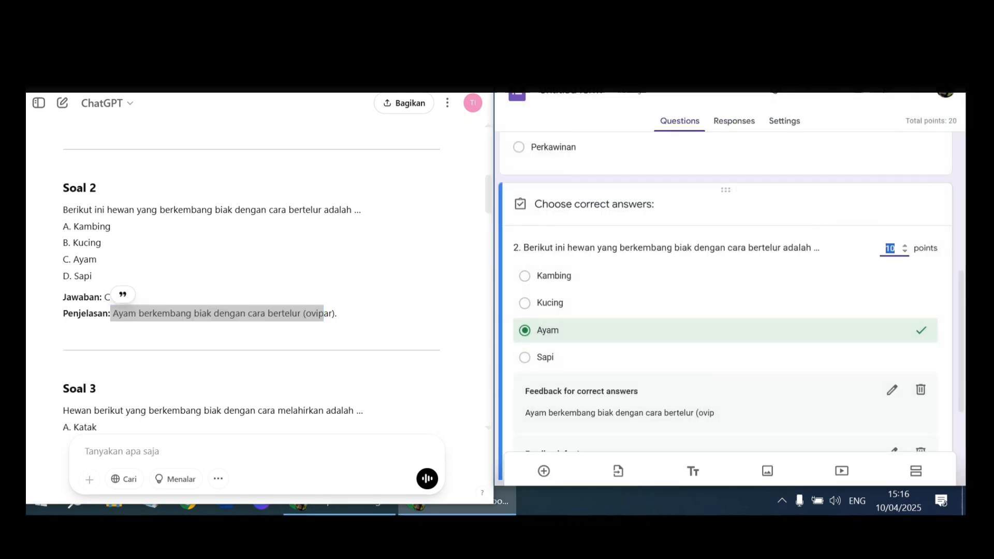
drag(962, 342, 961, 399)
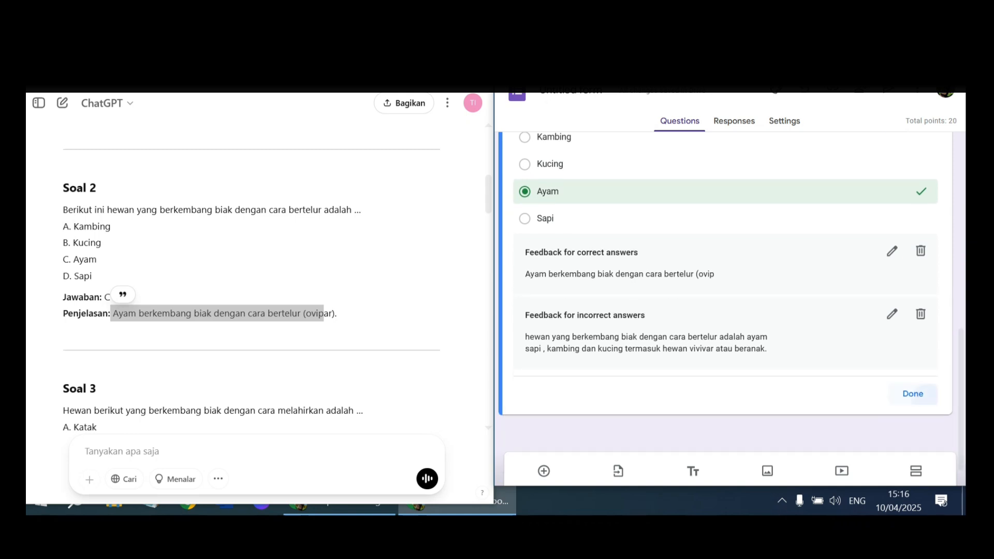
click(913, 394)
Step: Search YouTube for "perkembang biakan hewan" and attach "Perkembangbiakan Hewan Secara Generatif ( Ovipar, Vivipar dan Ovovivipar )" to question 2's correct-answer feedback, then save
click(552, 399)
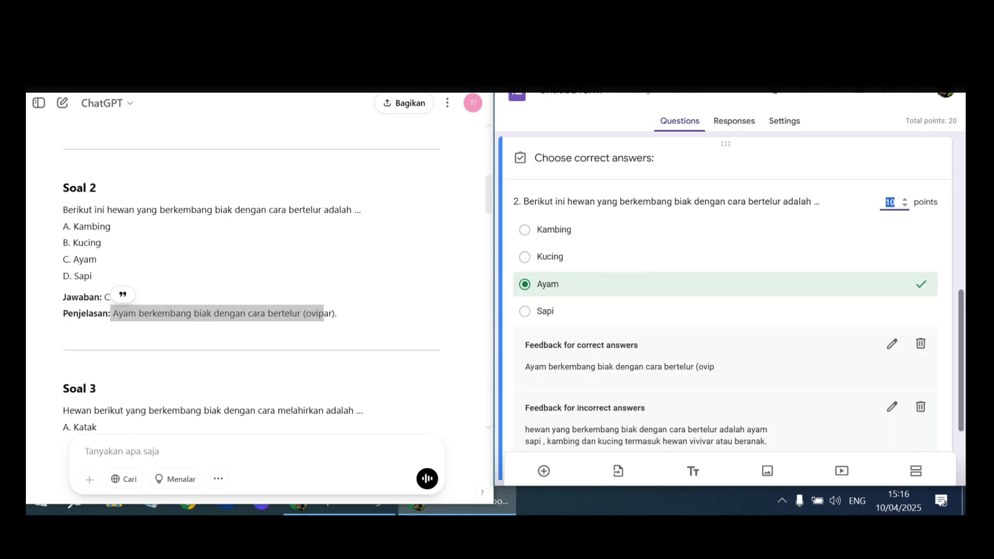
drag(961, 361, 962, 408)
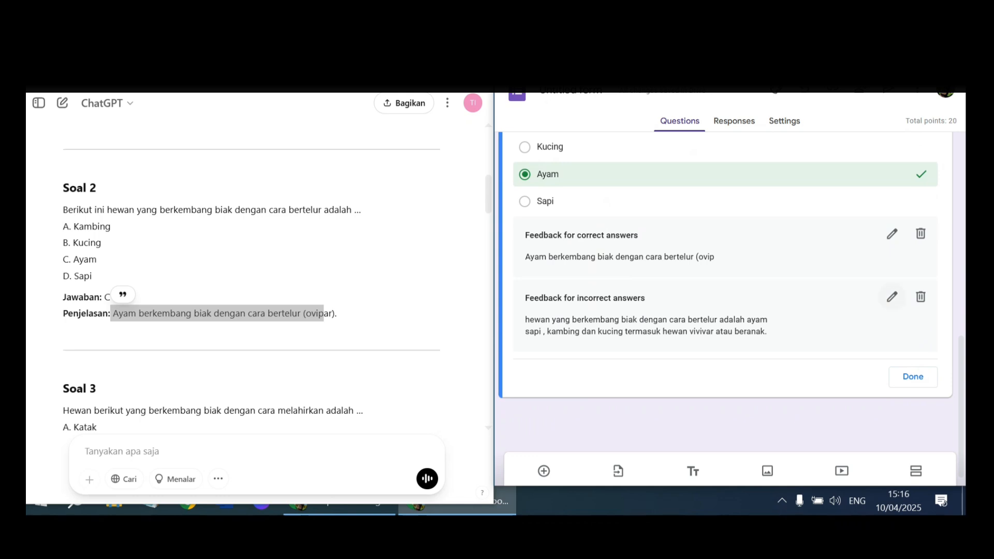
scroll(893, 297, up, 1)
click(891, 278)
click(610, 231)
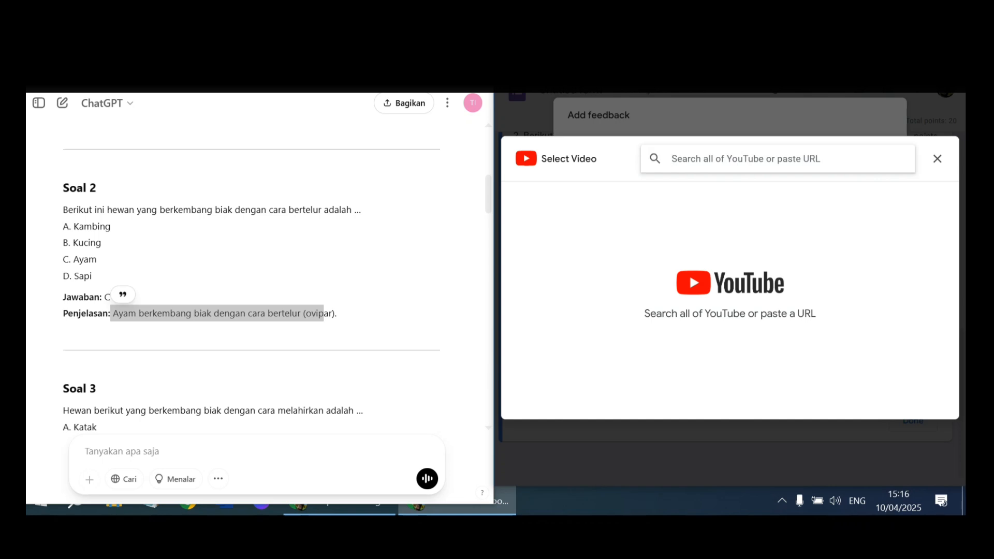
text(perkemba)
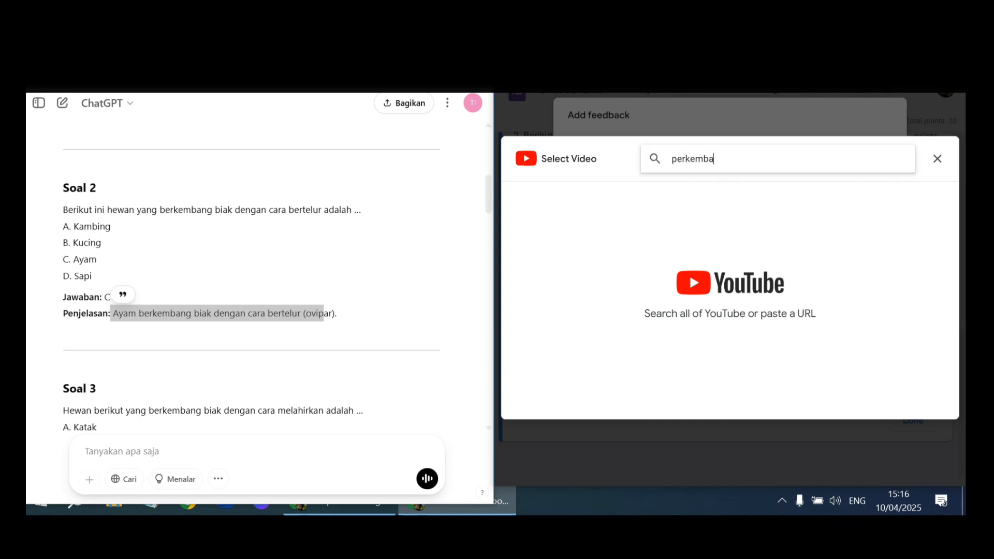
text(ng biakan hewan)
key(Return)
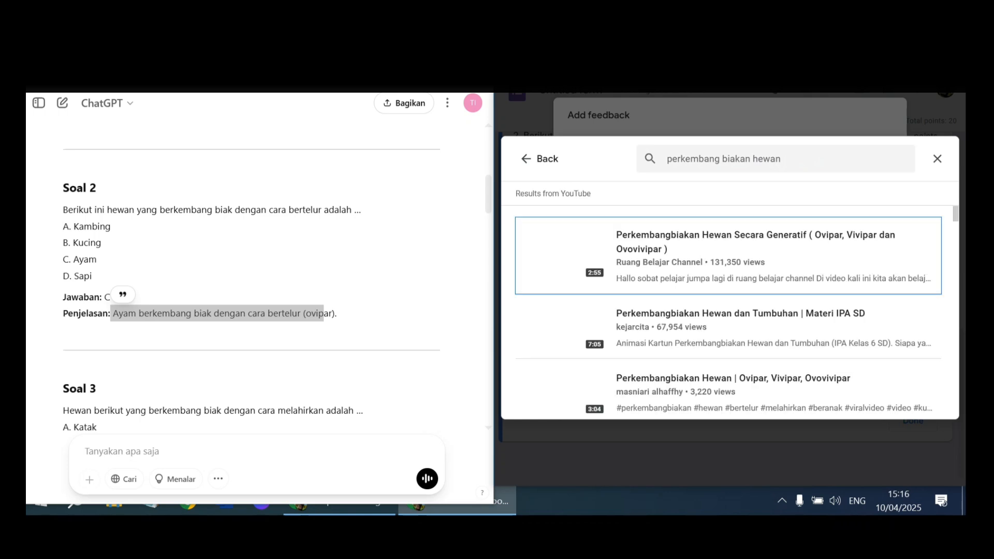
click(652, 231)
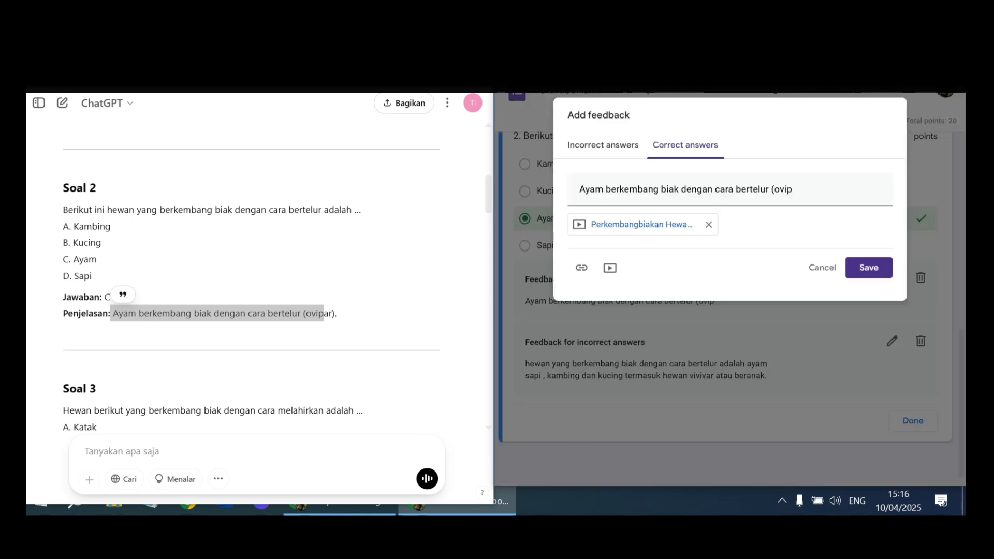
click(869, 267)
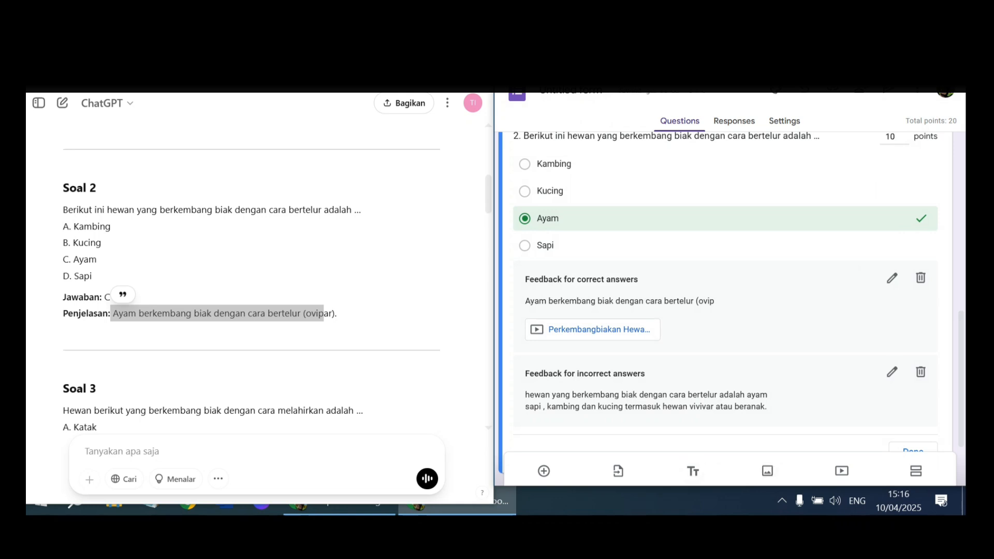
scroll(725, 311, down, 2)
scroll(725, 311, up, 4)
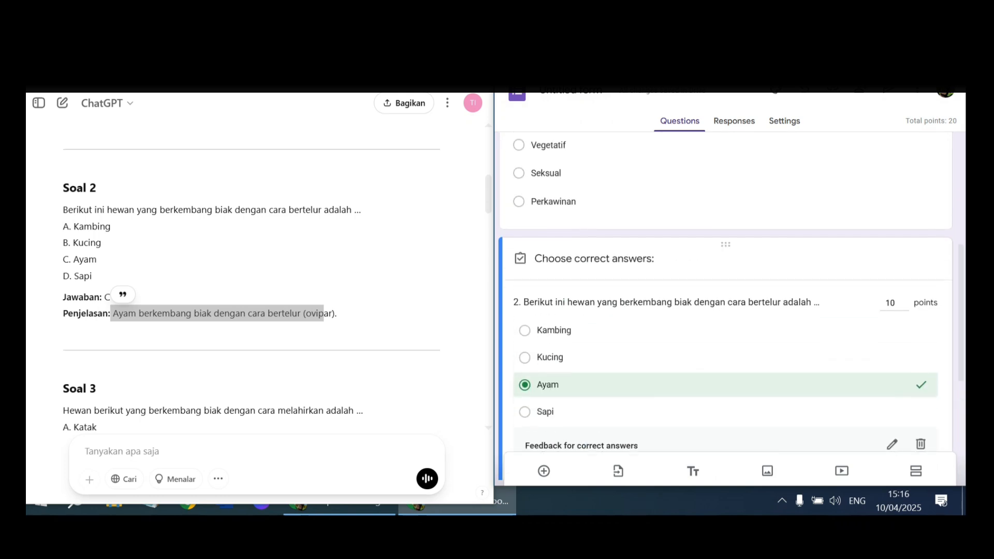
scroll(725, 310, down, 3)
scroll(725, 310, up, 10)
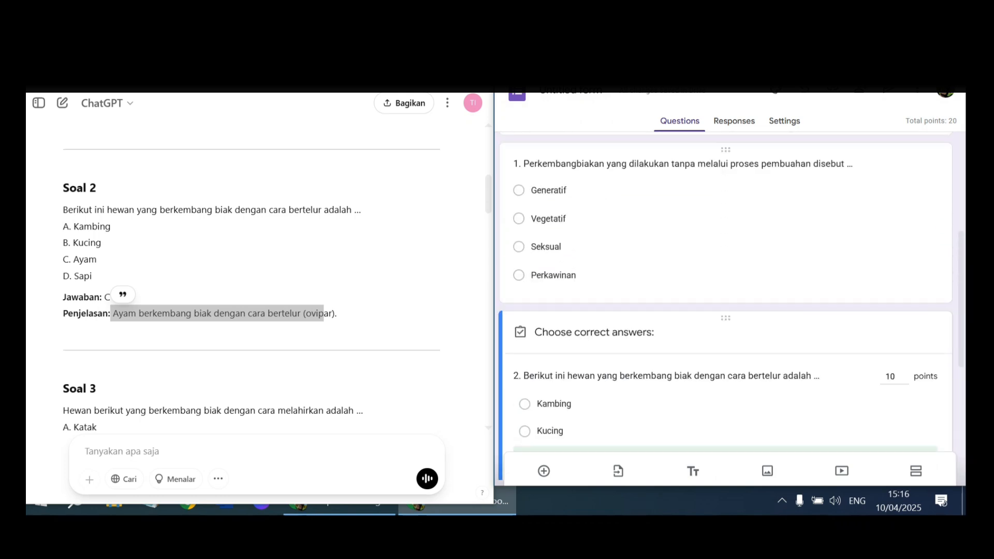
scroll(725, 311, down, 10)
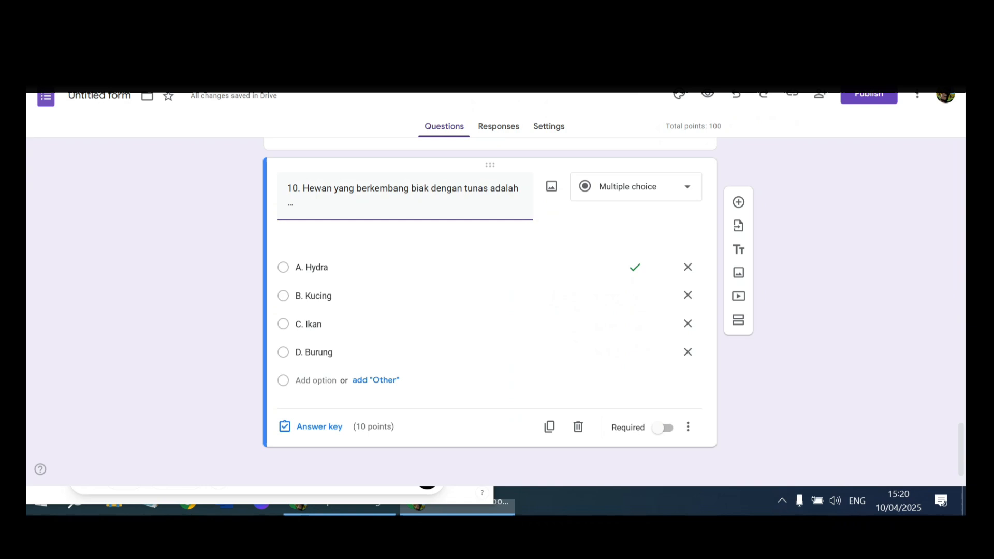
Step: Publish the form for anyone with the link
scroll(739, 319, up, 1)
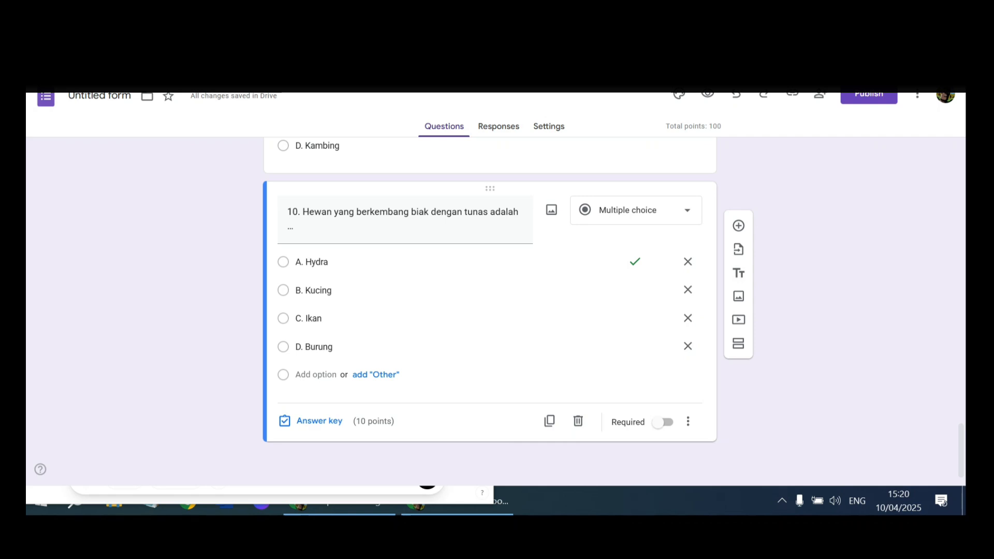
click(869, 95)
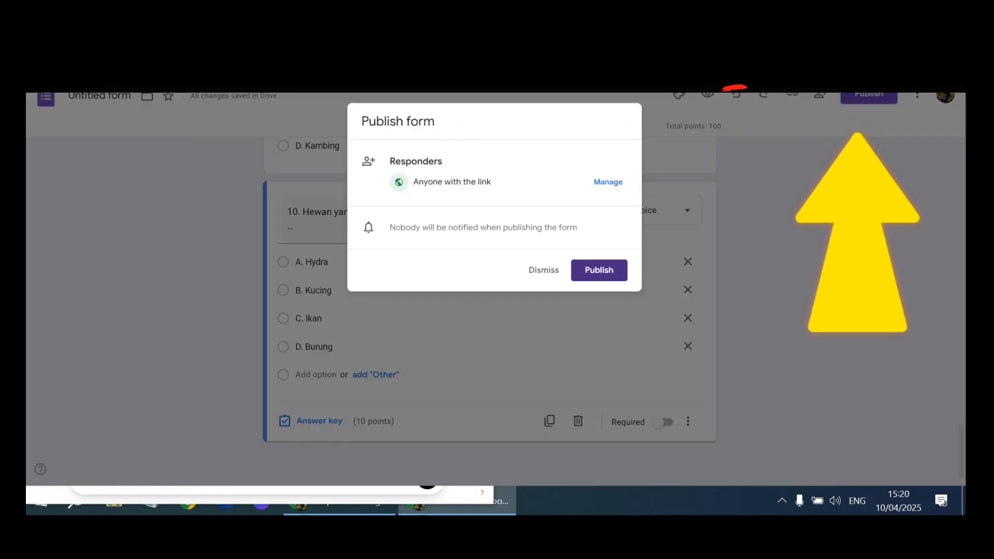
click(591, 271)
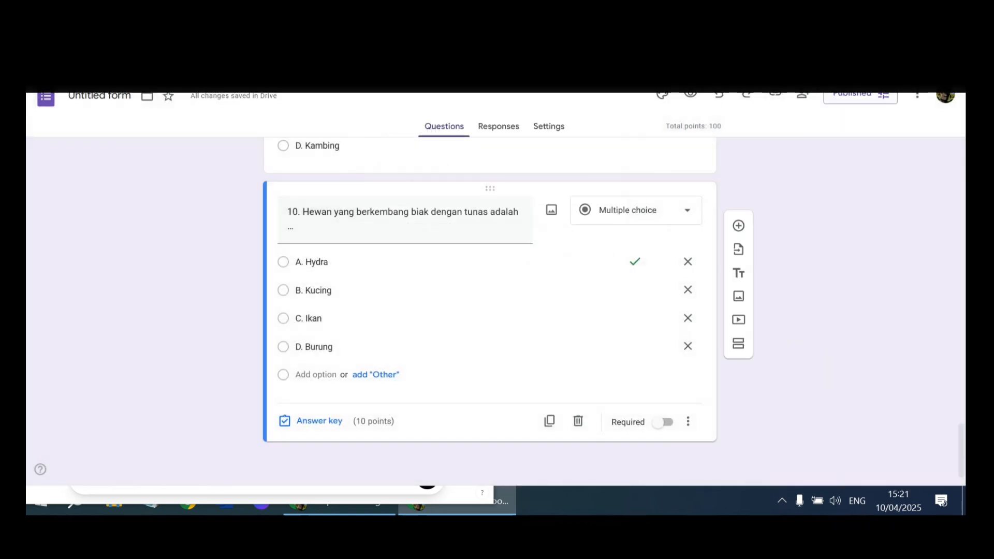
Step: Copy the published form's responder link with Shorten URL enabled and save the published options
click(859, 97)
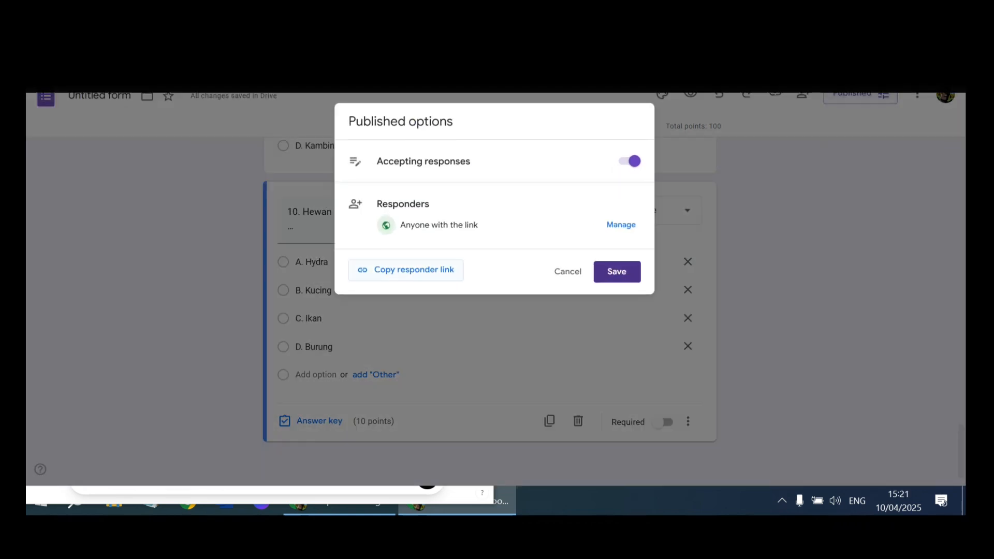
click(414, 271)
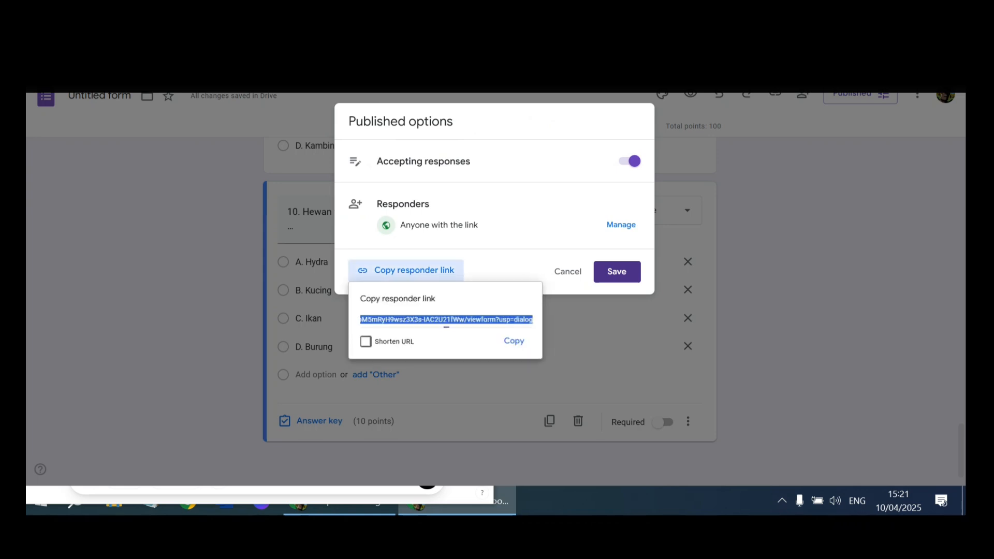
click(366, 343)
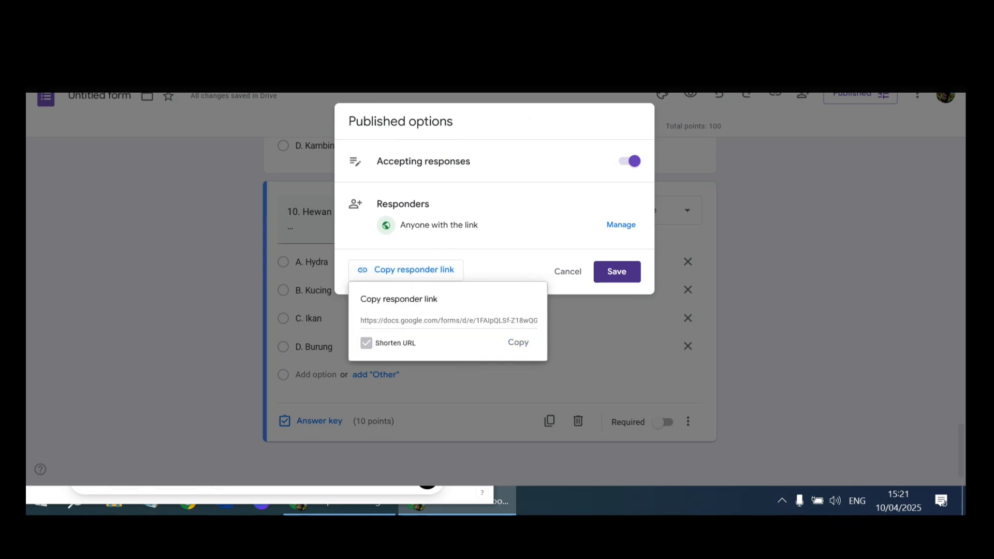
click(518, 342)
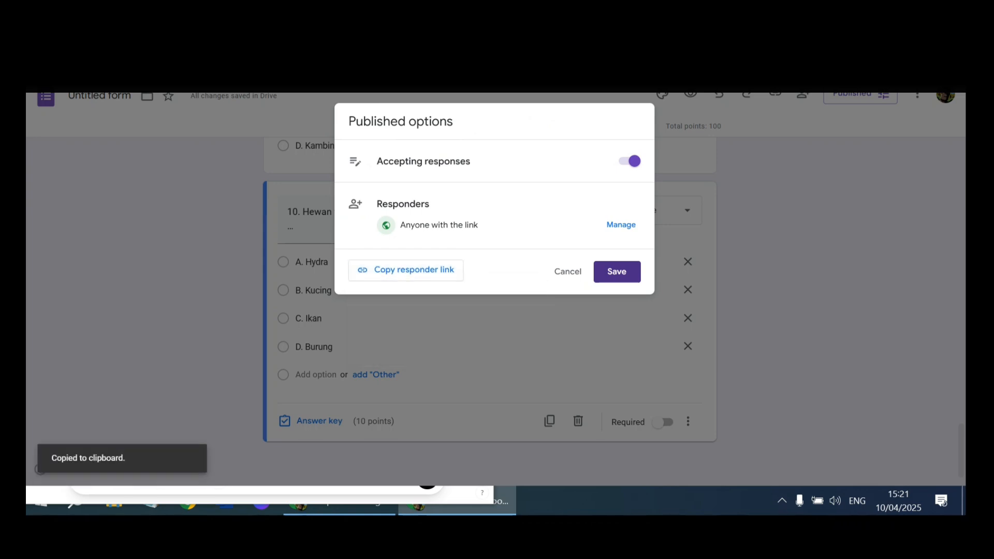
click(617, 271)
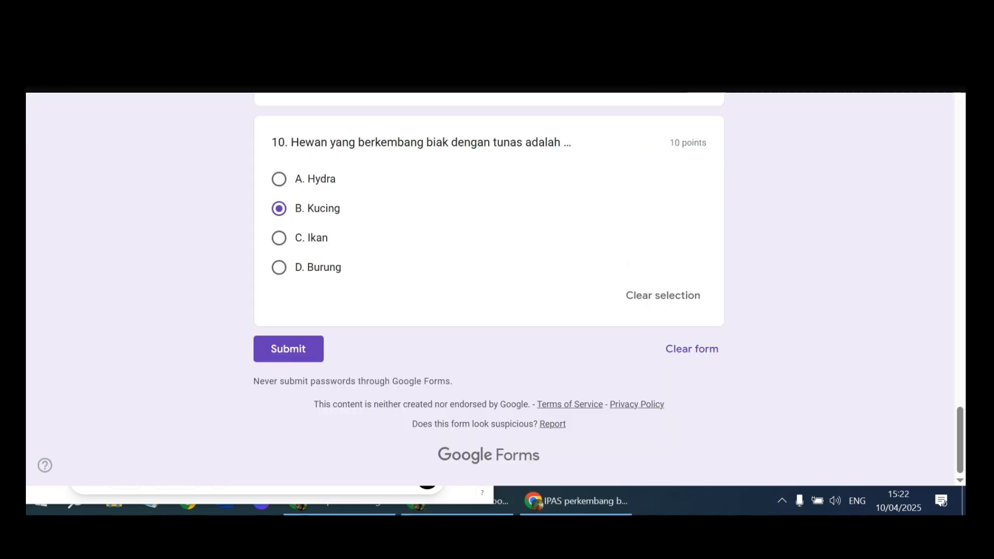
Step: Submit the completed test response to the quiz and open its score
click(288, 349)
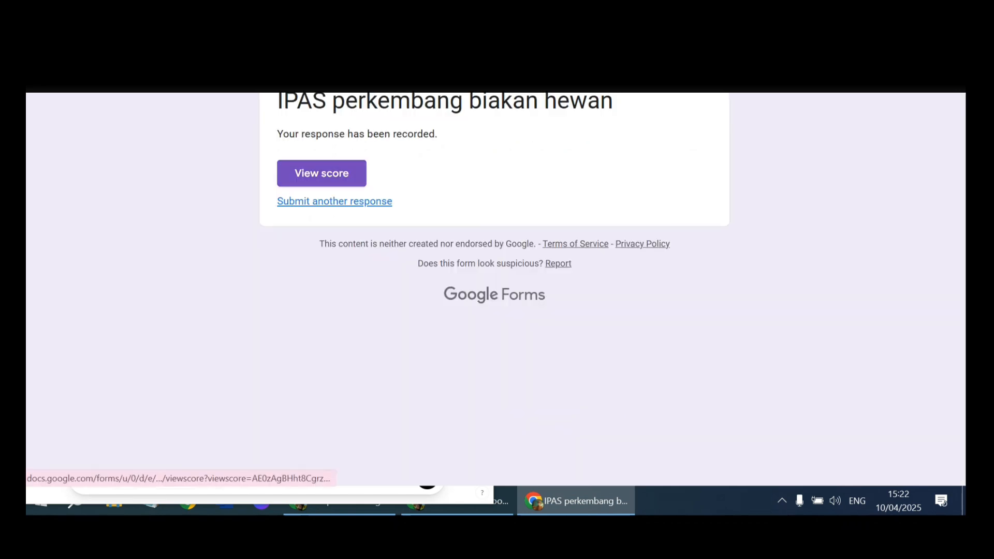
click(322, 173)
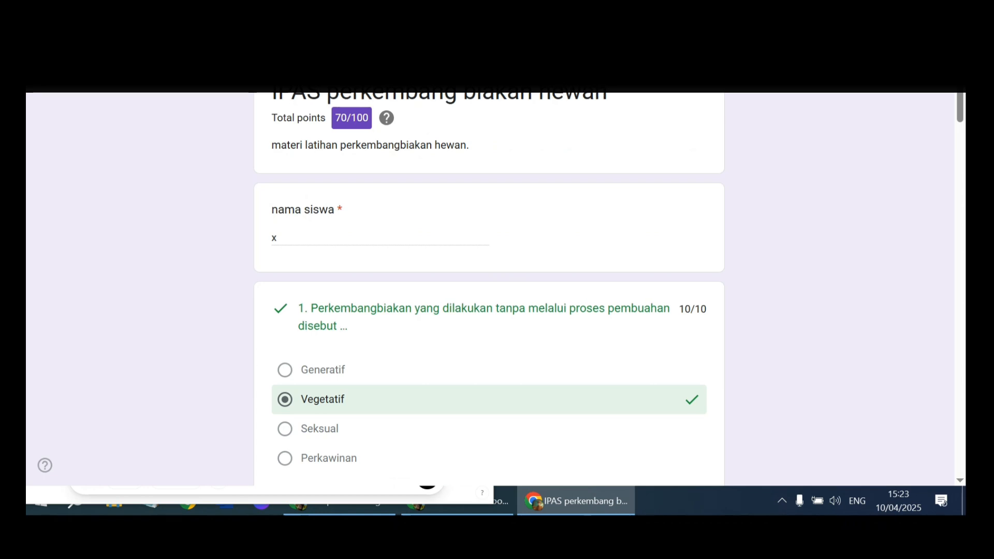
Step: Review the graded answers and their feedback, and play the video attached to question 2's feedback
scroll(489, 290, down, 5)
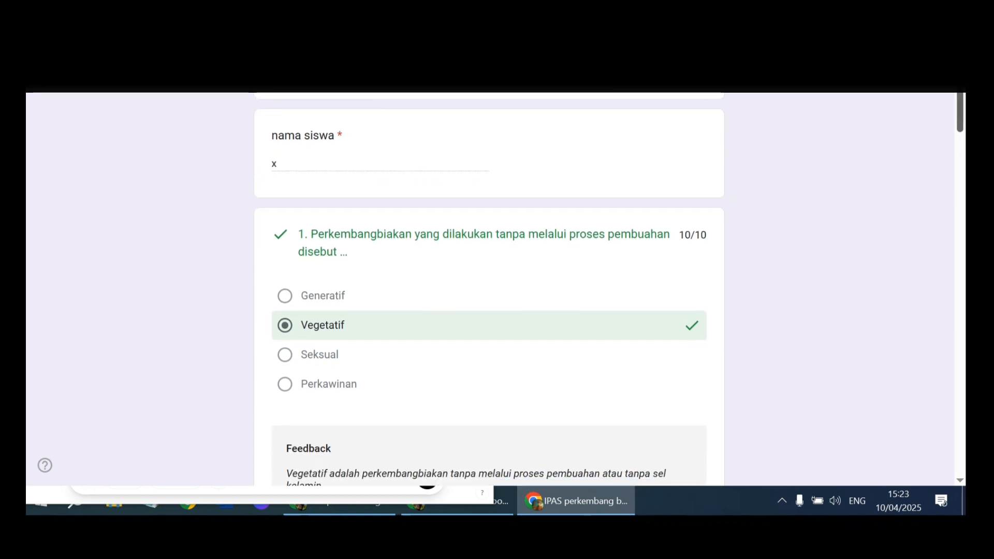
scroll(480, 328, down, 8)
scroll(480, 328, up, 2)
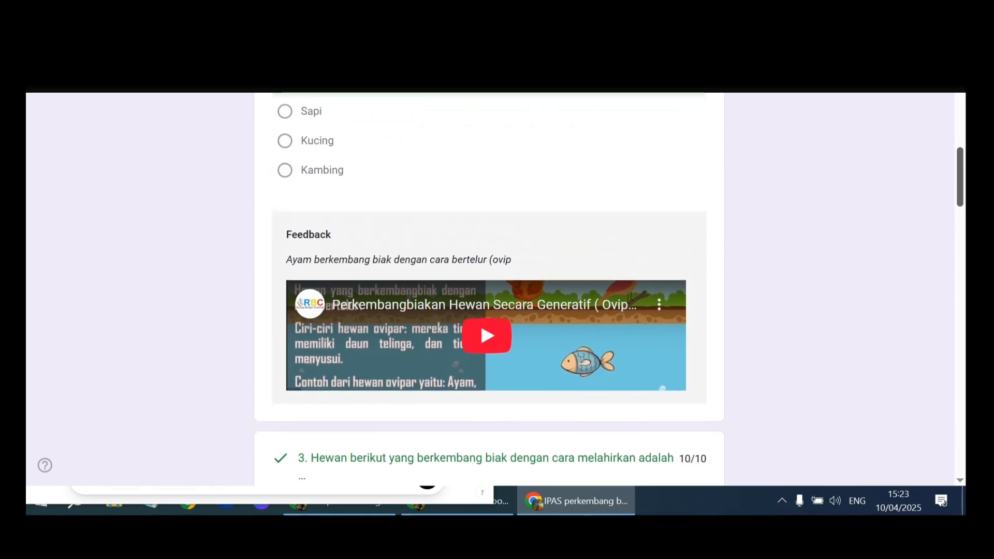
click(480, 328)
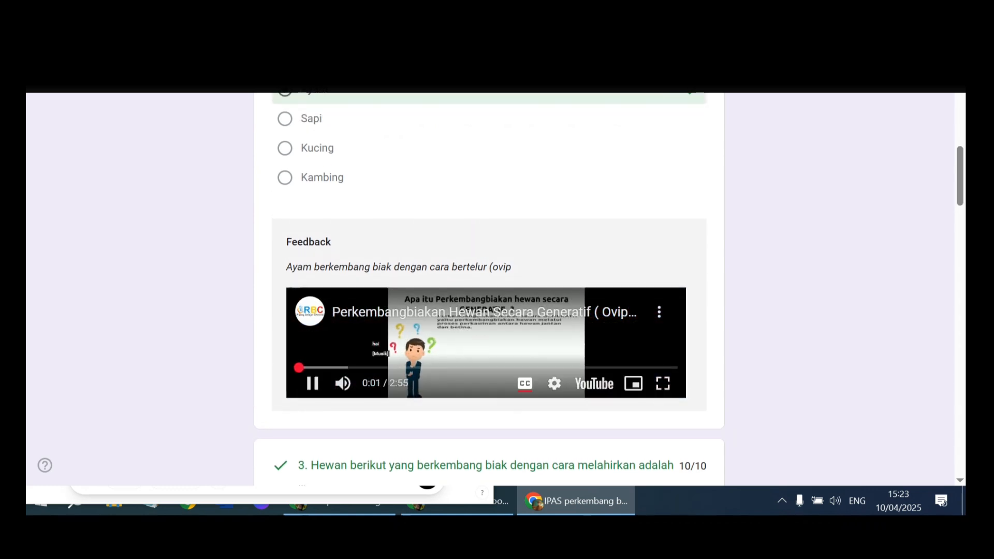
scroll(480, 328, down, 7)
scroll(480, 328, down, 15)
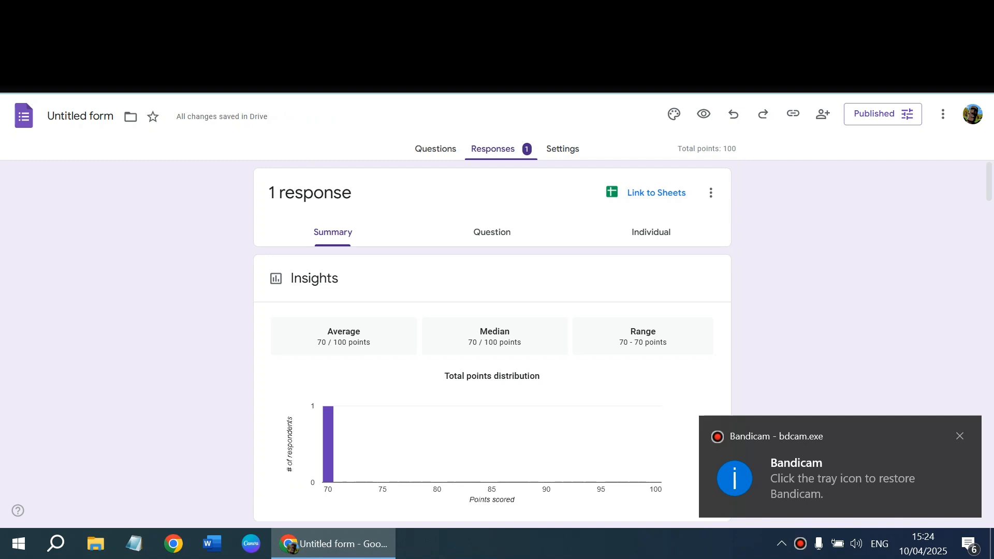
Step: Review the quiz's response summary, including the score insights, frequently missed questions and the answer chart for each question
drag(989, 181, 989, 184)
click(436, 149)
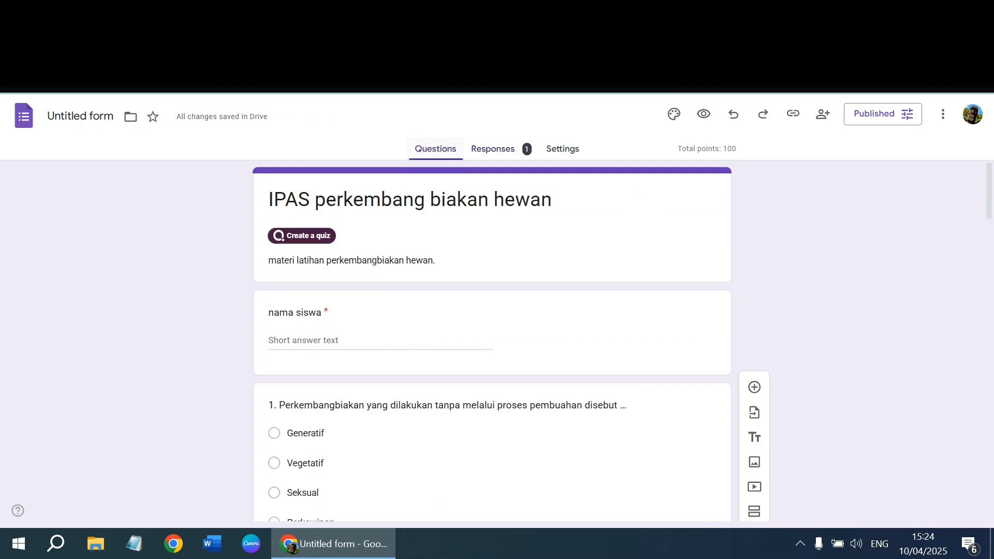
click(492, 150)
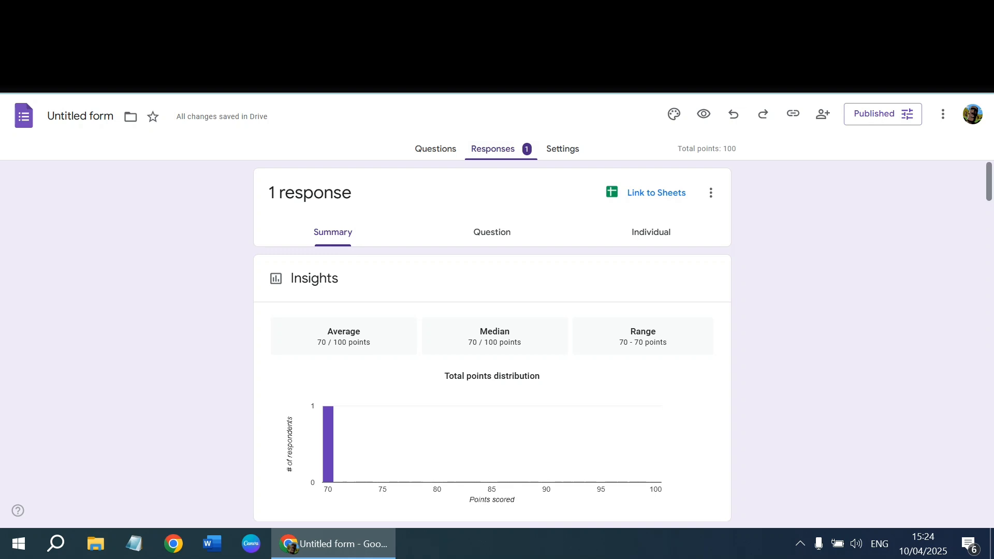
scroll(492, 342, down, 3)
scroll(492, 341, down, 2)
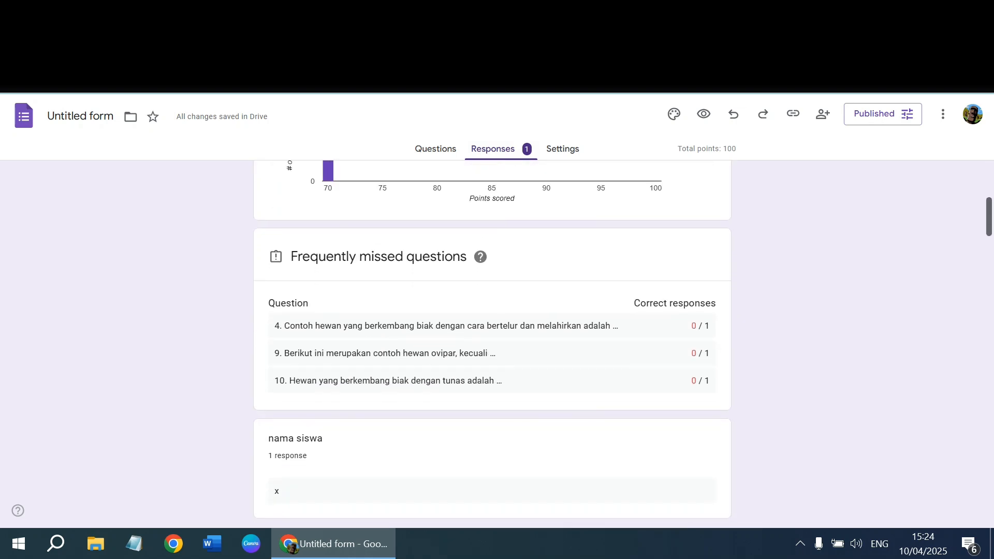
scroll(492, 342, down, 1)
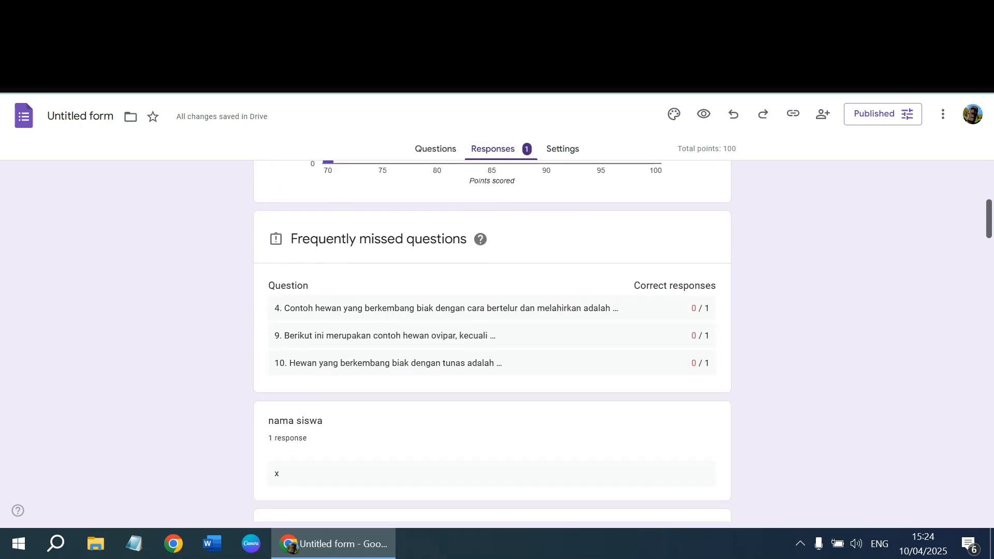
scroll(492, 341, down, 15)
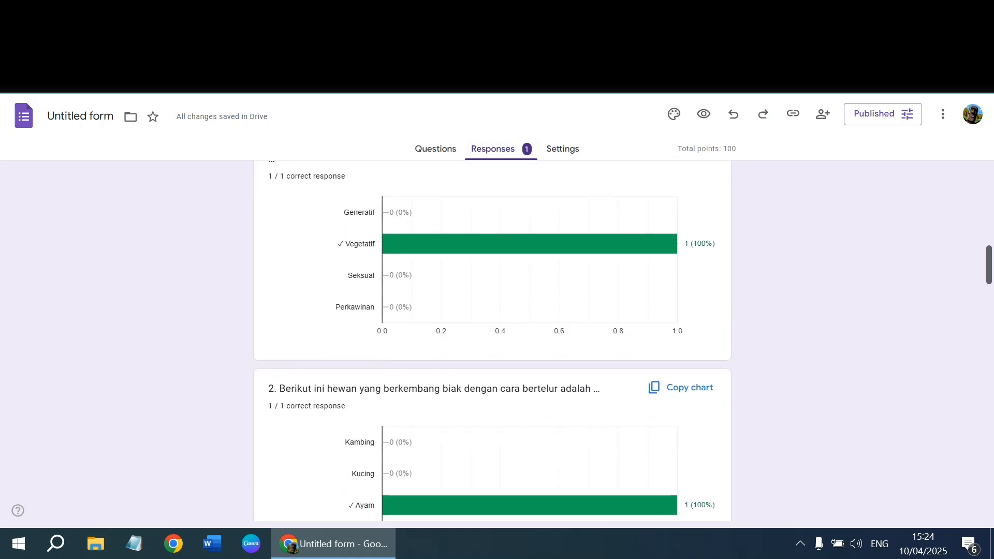
scroll(491, 342, down, 15)
scroll(492, 342, up, 20)
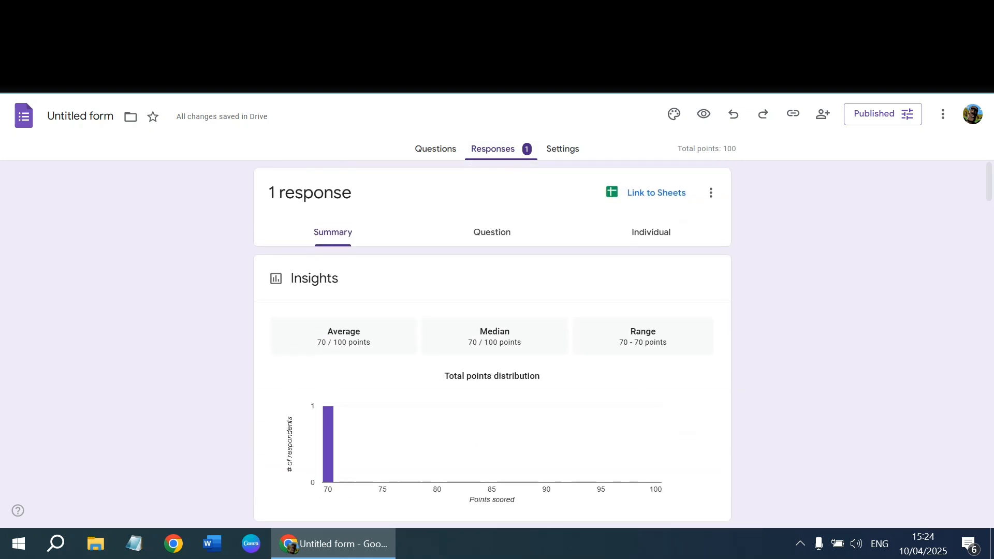
Step: View the responses question by question, advancing from question 1 to question 4
click(562, 149)
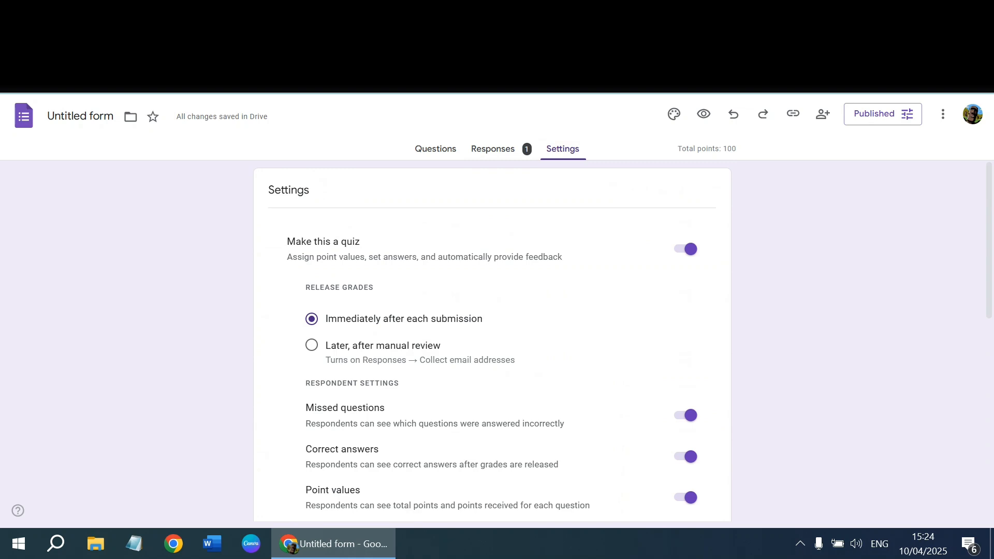
click(493, 149)
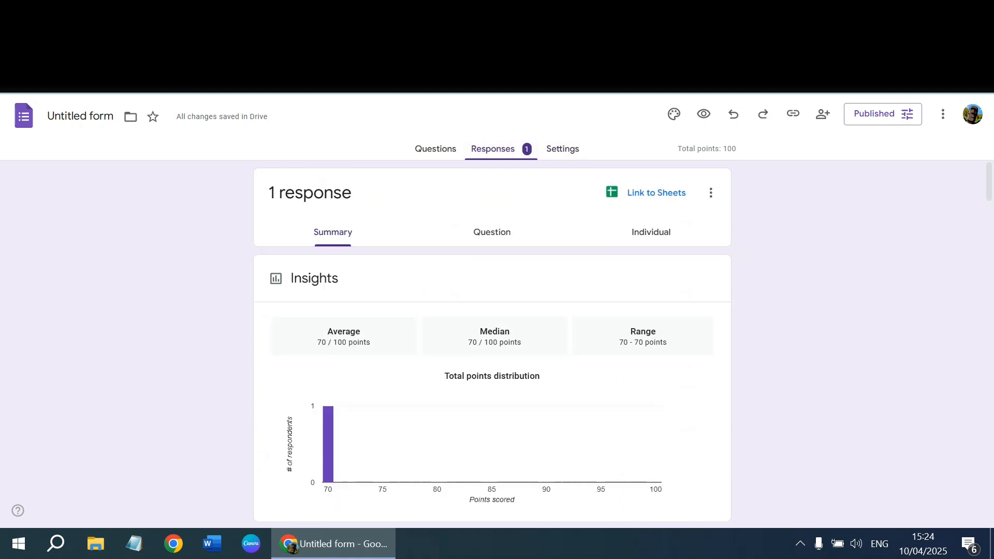
click(497, 232)
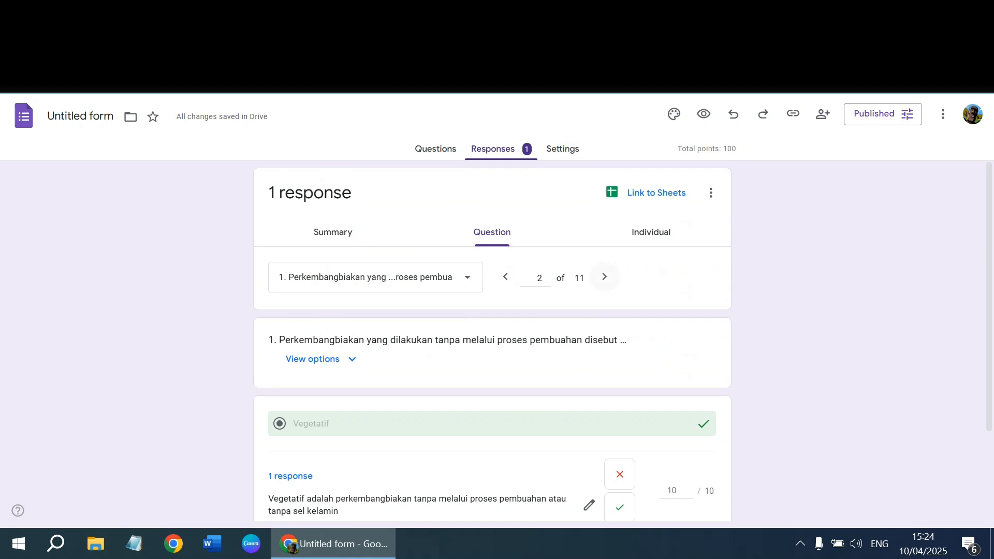
click(604, 277)
click(604, 277)
click(604, 277)
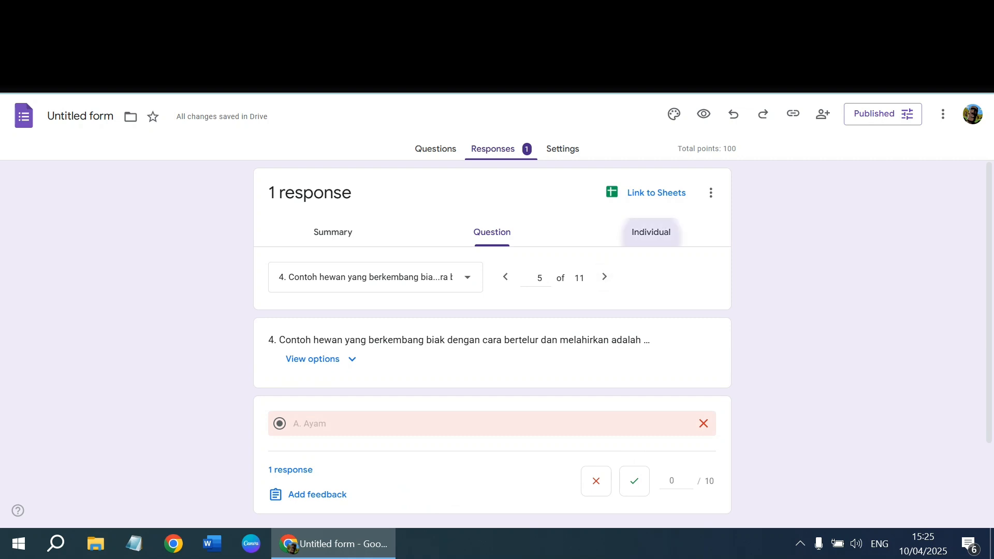
Step: Review the individual response, checking its total score and the graded answers to all questions
click(650, 232)
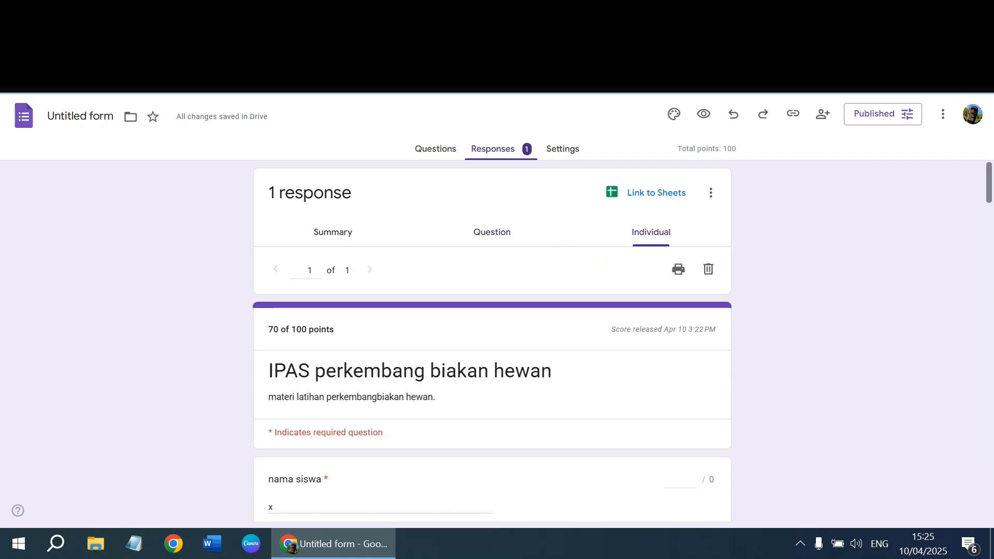
scroll(492, 342, down, 3)
scroll(492, 341, down, 20)
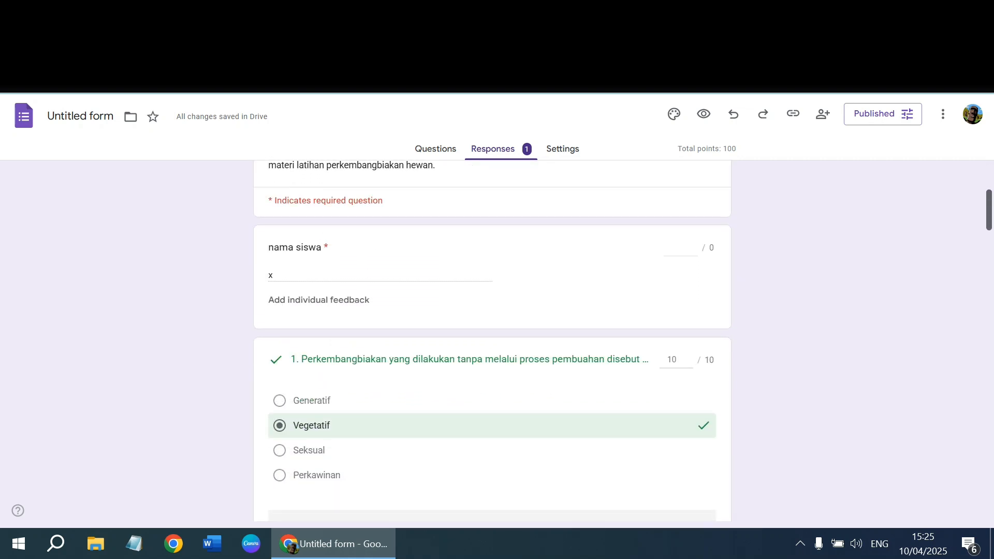
scroll(492, 341, down, 8)
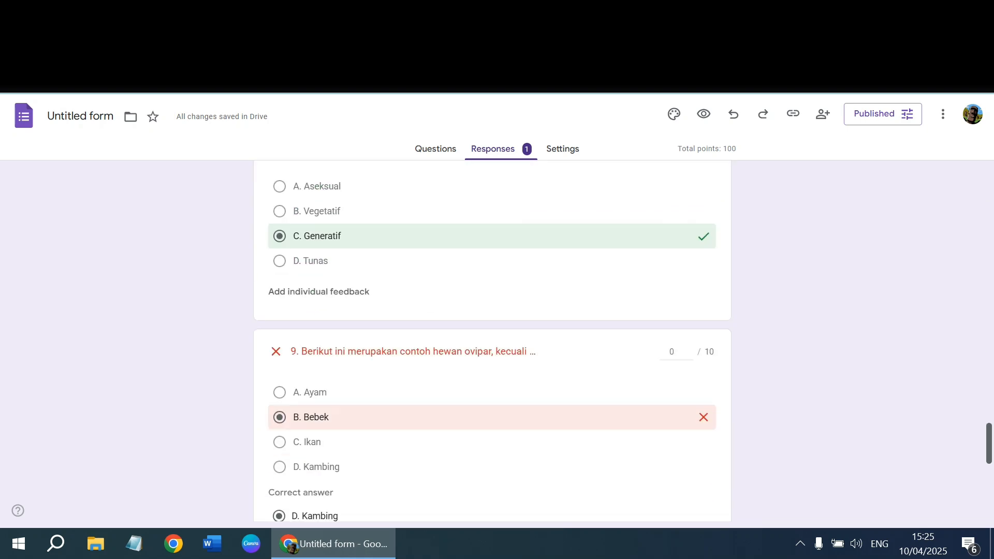
scroll(492, 342, up, 20)
scroll(492, 342, up, 4)
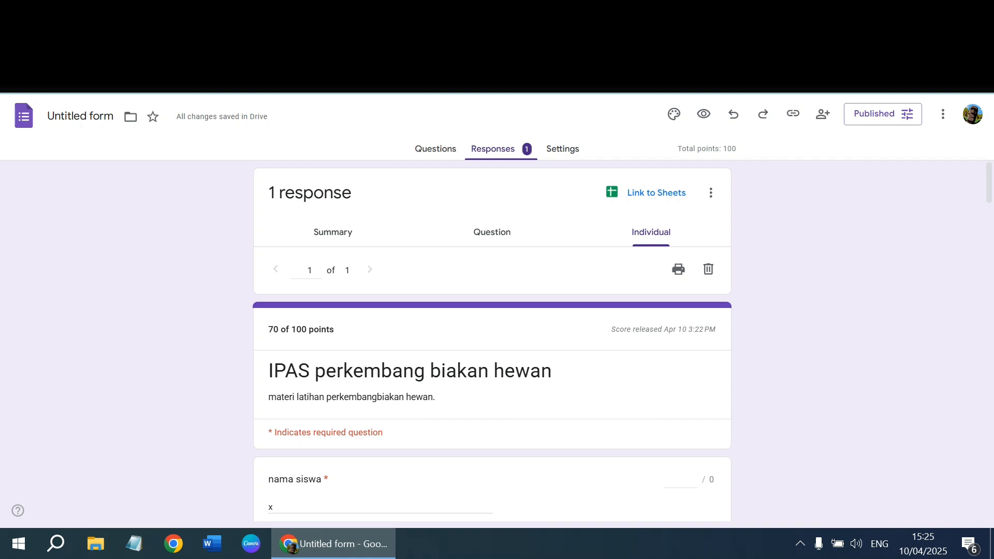
Step: Open ChatGPT in a new browser tab and view the options for attaching files to a prompt
key(ctrl+t)
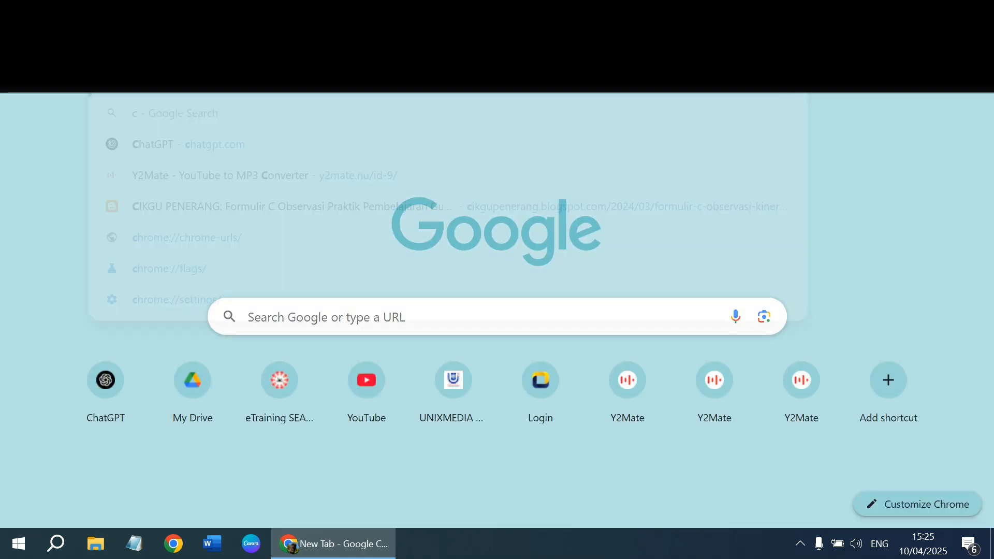
text(ch)
key(Escape)
key(Return)
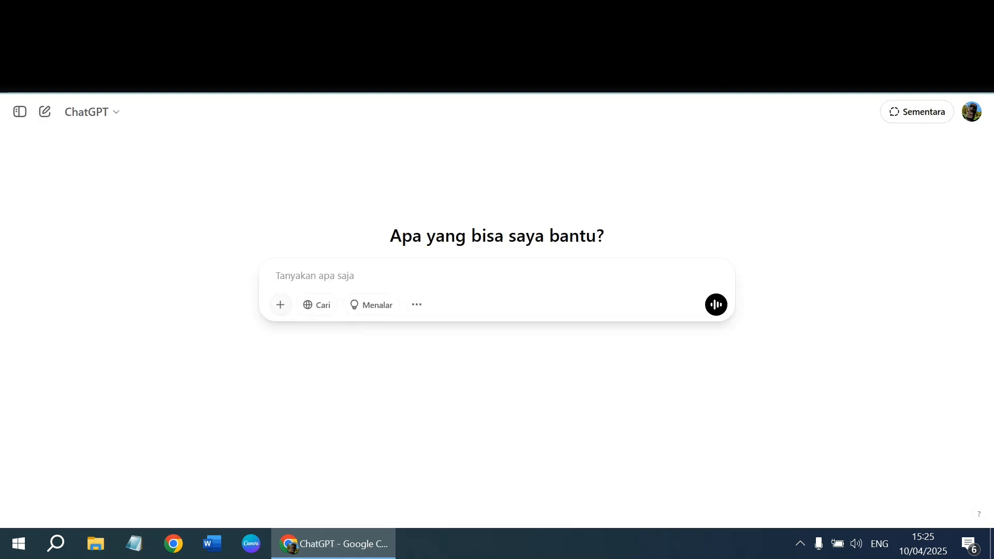
click(280, 305)
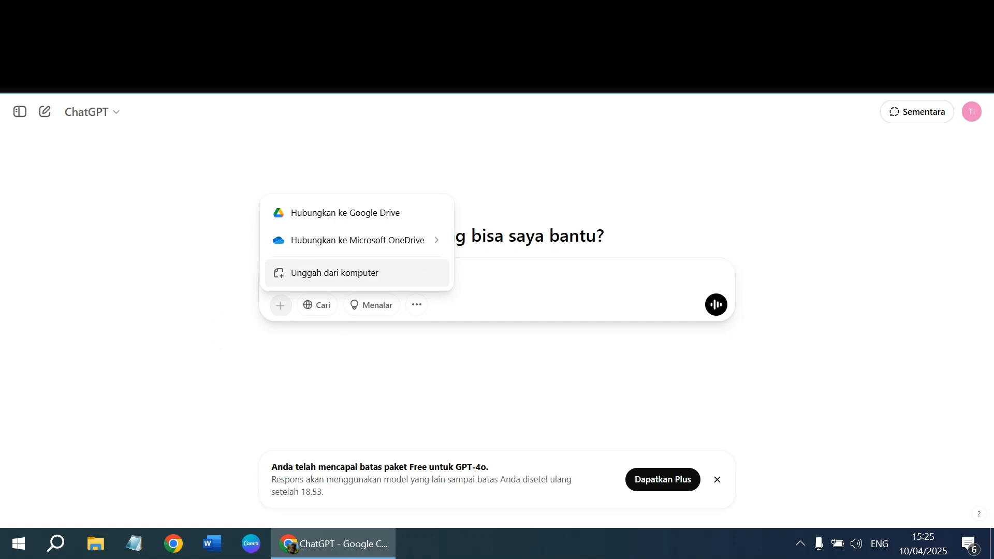
key(Escape)
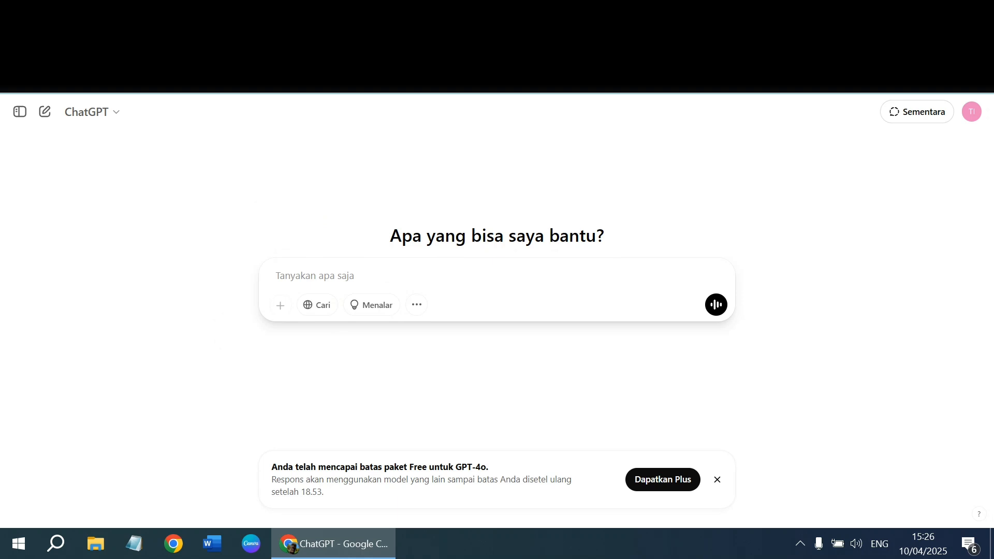
Step: Switch back to the Google Forms quiz and view its theme options
key(ctrl+Tab)
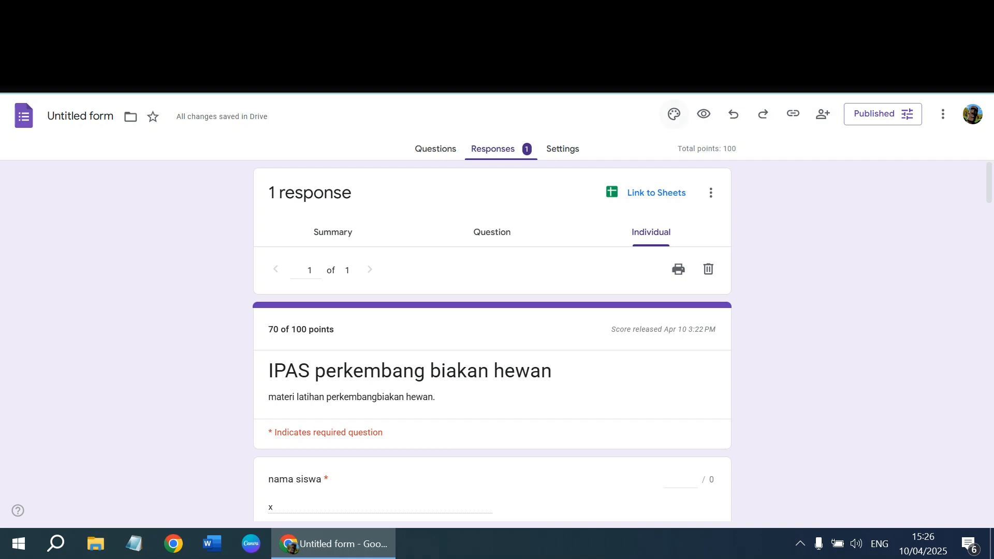
click(673, 114)
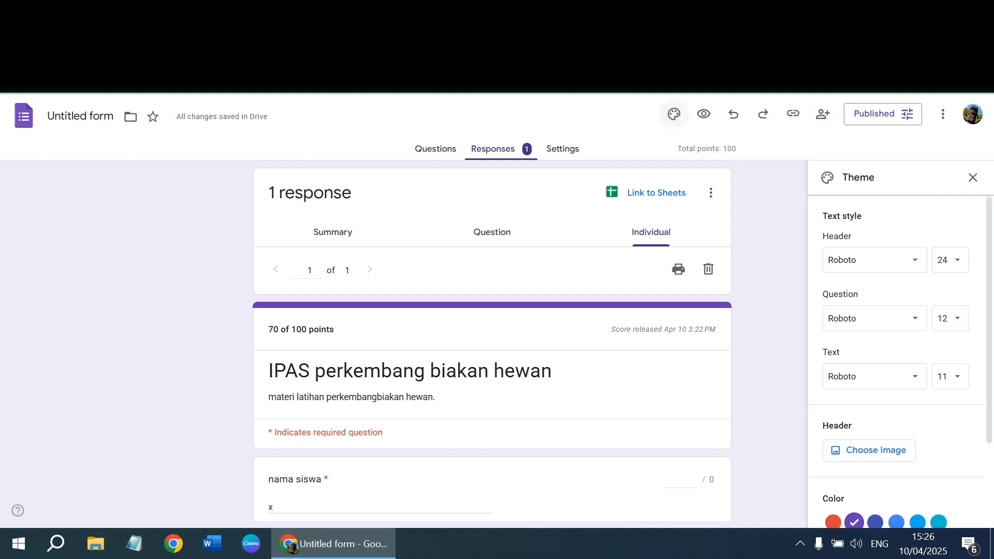
click(973, 178)
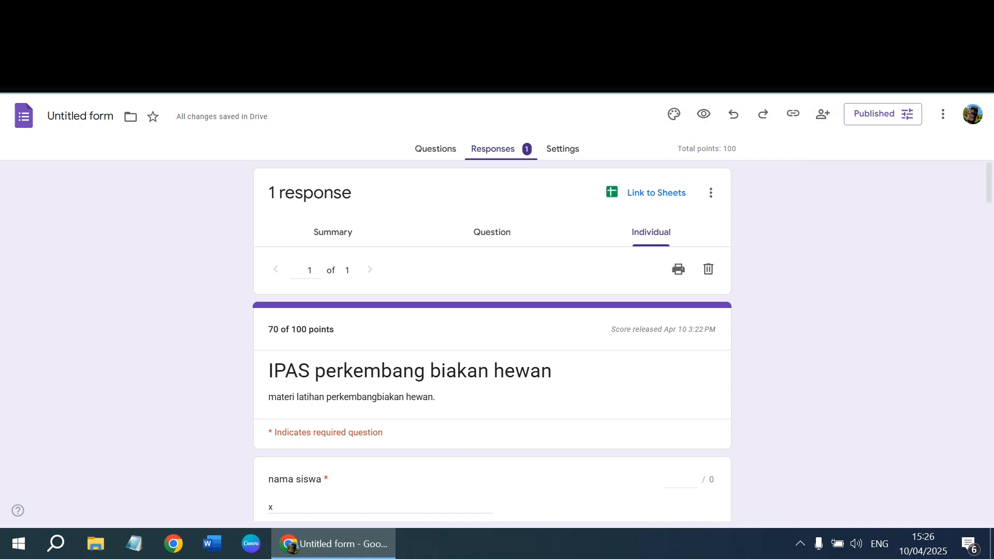
Step: Rename the untitled form file to match the quiz title, IPAS perkembang biakan hewan, and return to its questions
click(78, 116)
key(Return)
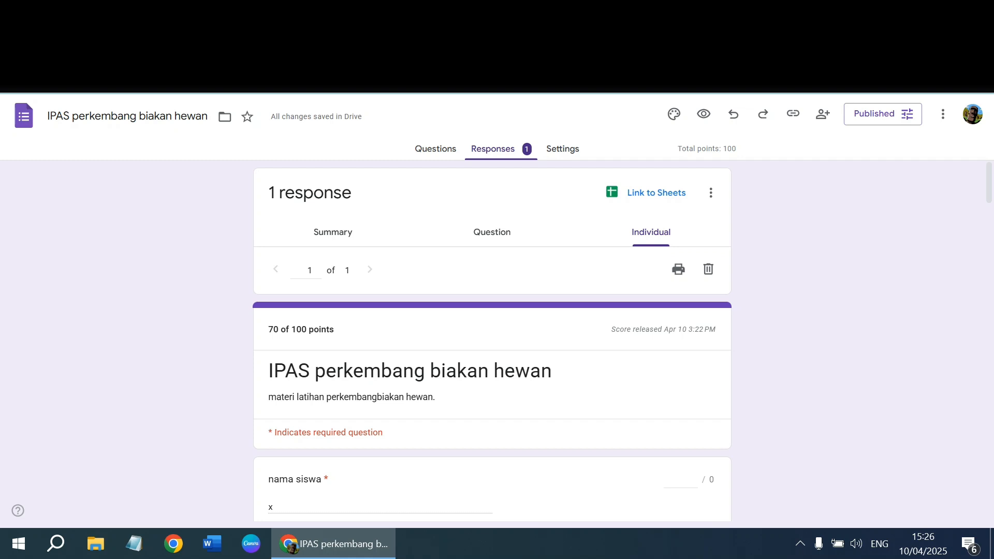
click(435, 149)
click(298, 199)
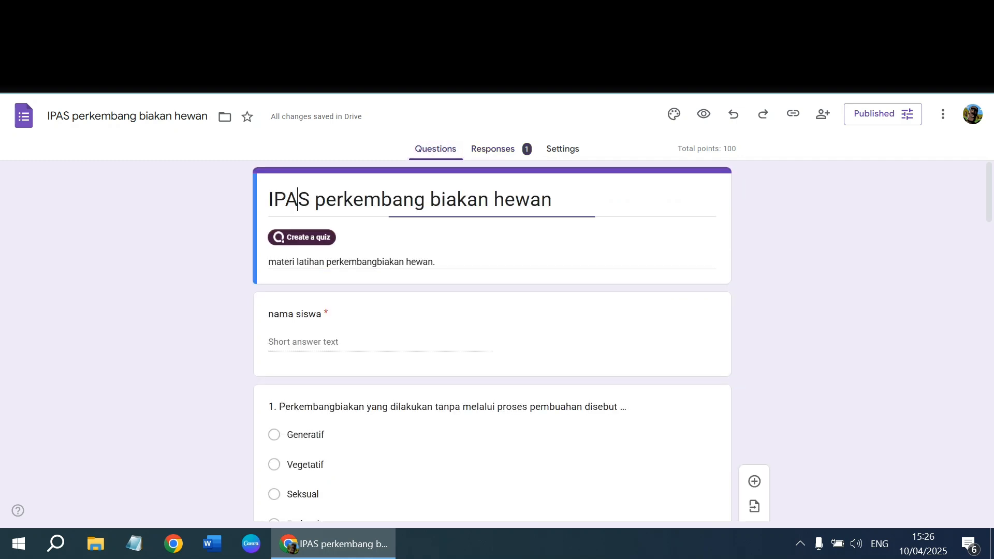
Step: Switch to the Soal Latihan folder in Google Drive, refresh its file list and view the folder's organizing options
key(ctrl+shift+Tab)
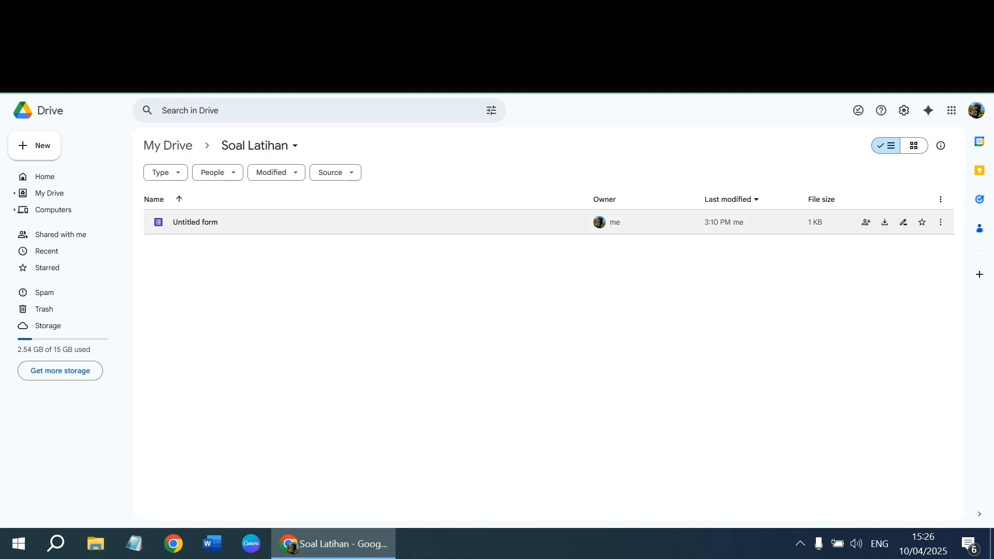
key(F5)
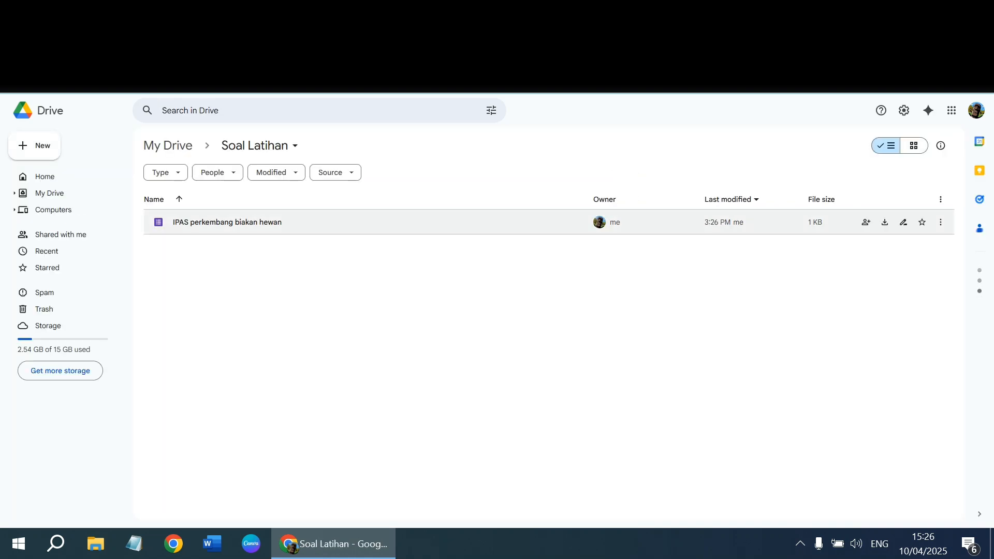
click(255, 146)
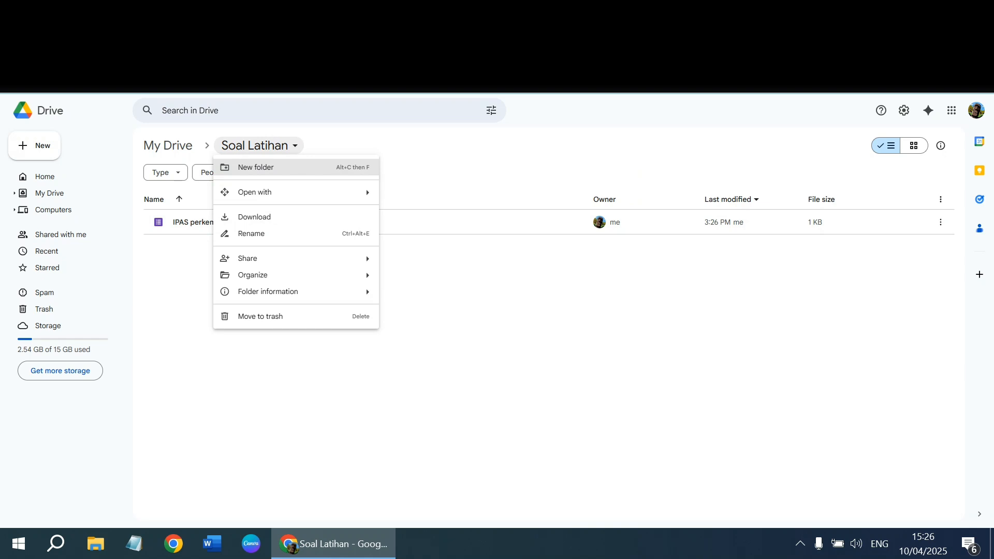
mouse_move(269, 275)
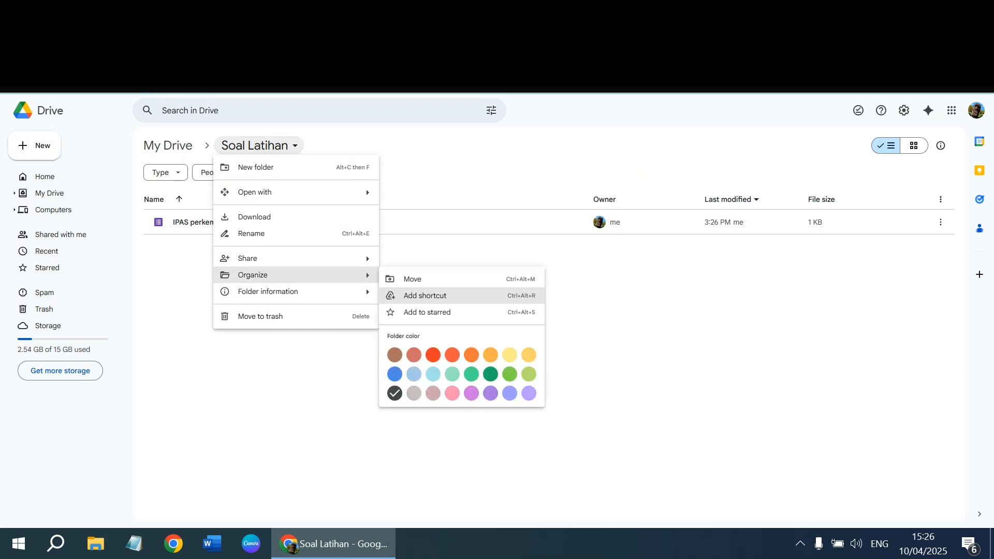
click(352, 373)
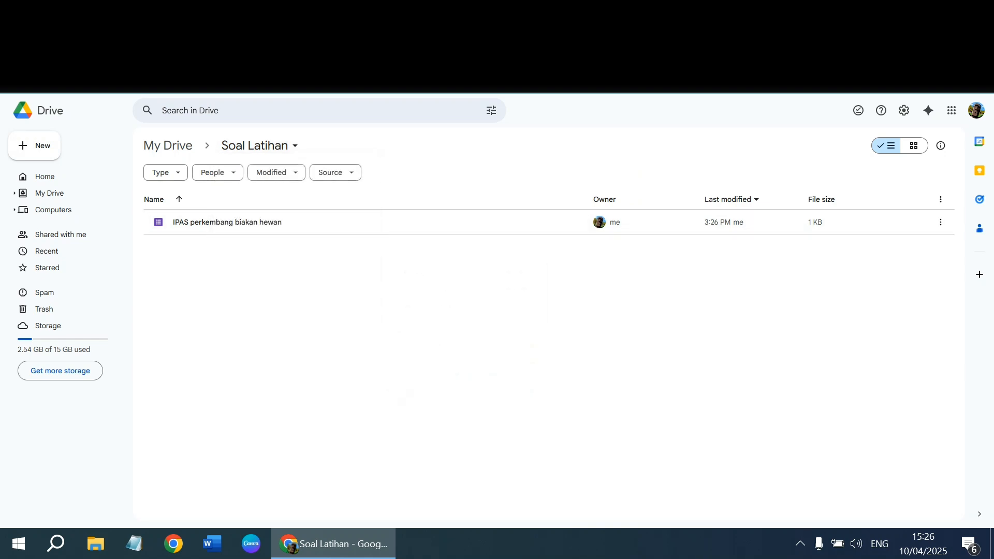